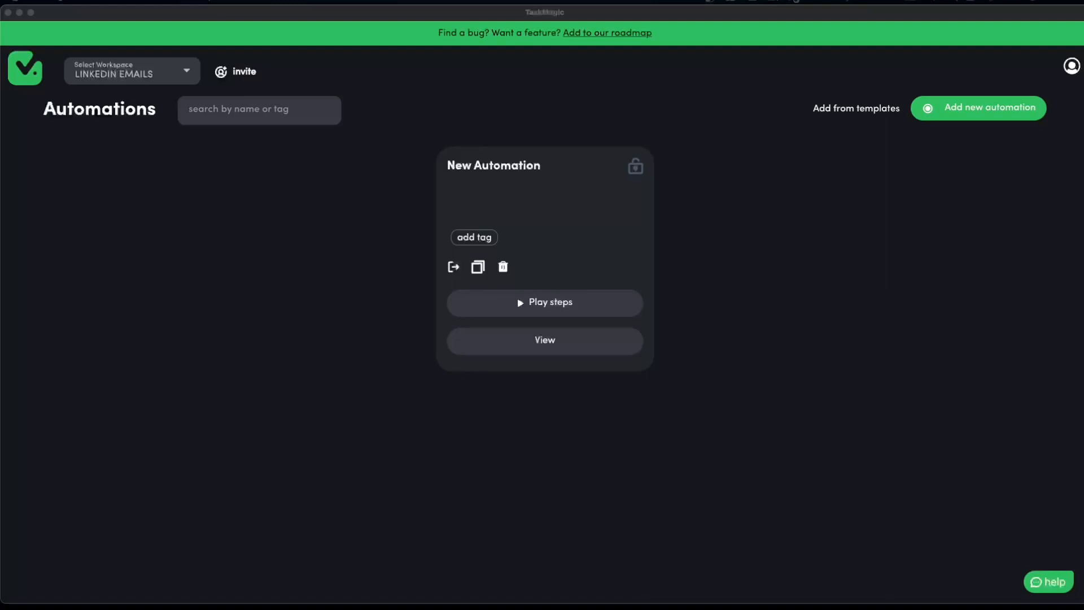
Bring up the Google Sheet and check its PROFILE NAME, PROFILE URL and EMAIL headers
left_click_drag(1083, 34, 1077, 89)
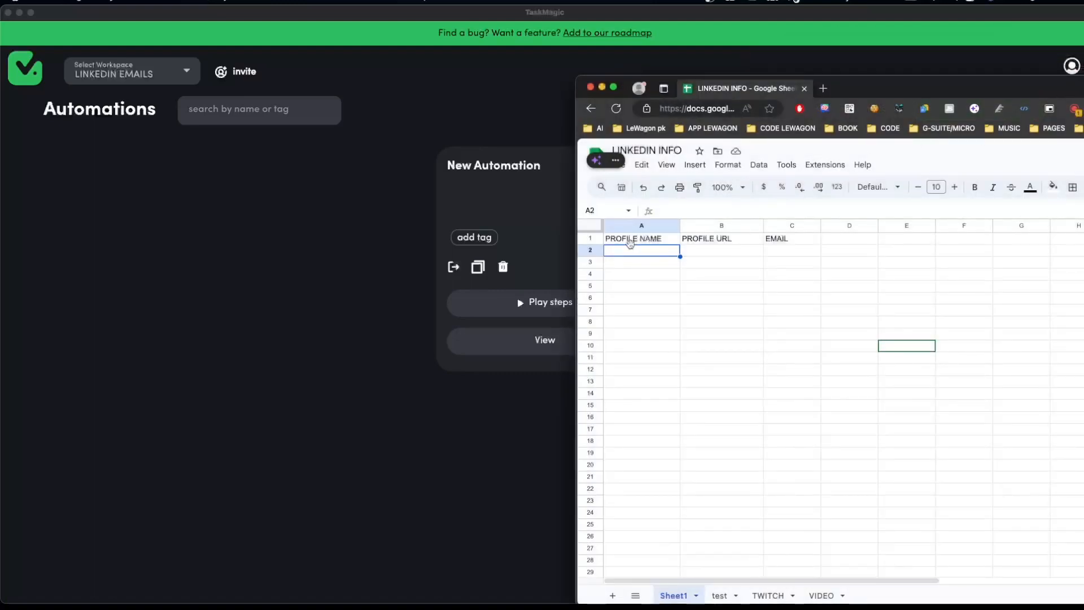
left_click(651, 240)
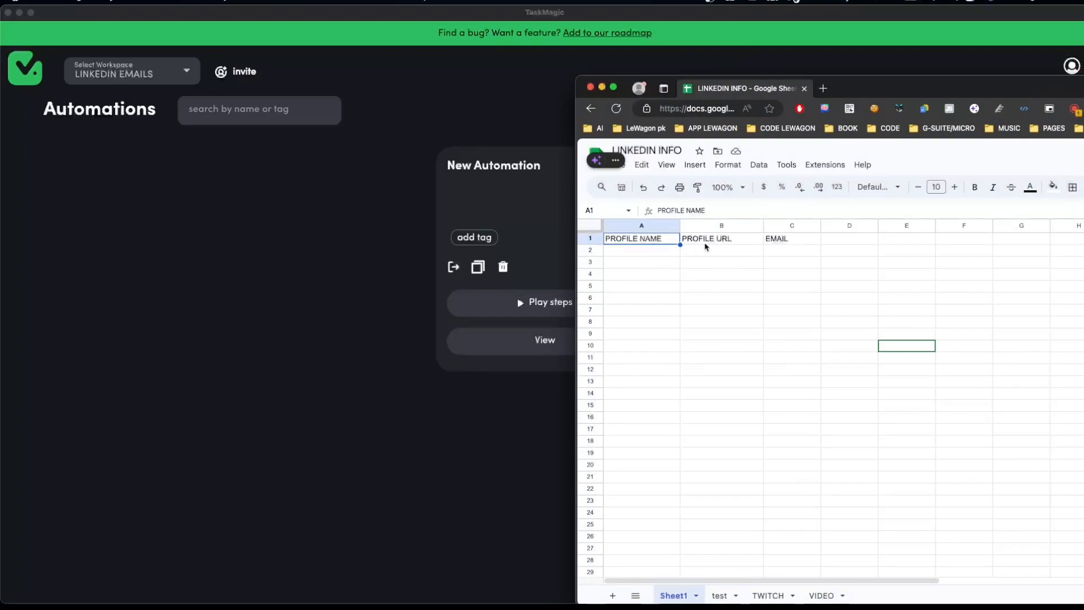
left_click(705, 243)
left_click(770, 243)
left_click_drag(857, 91, 1083, 130)
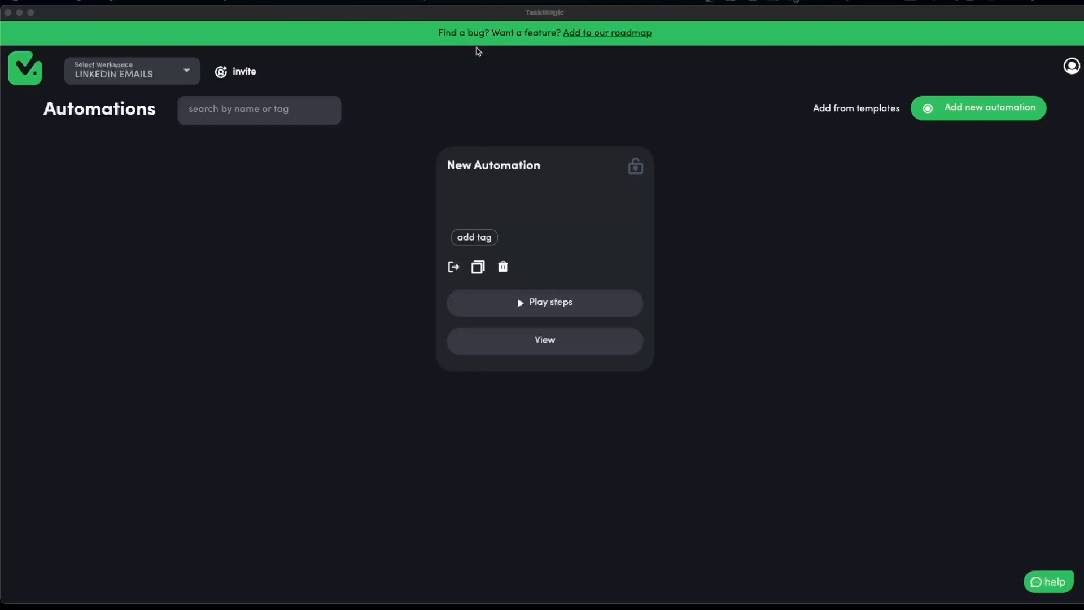
Create a new automation and launch the Capture Steps recording browser
left_click(895, 162)
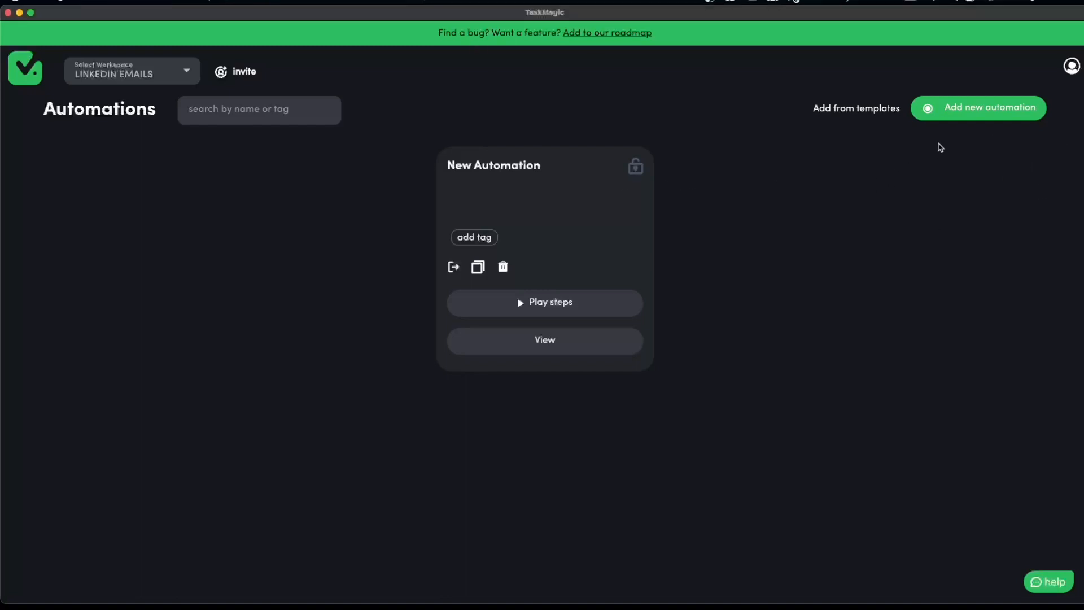
left_click(966, 109)
left_click(531, 233)
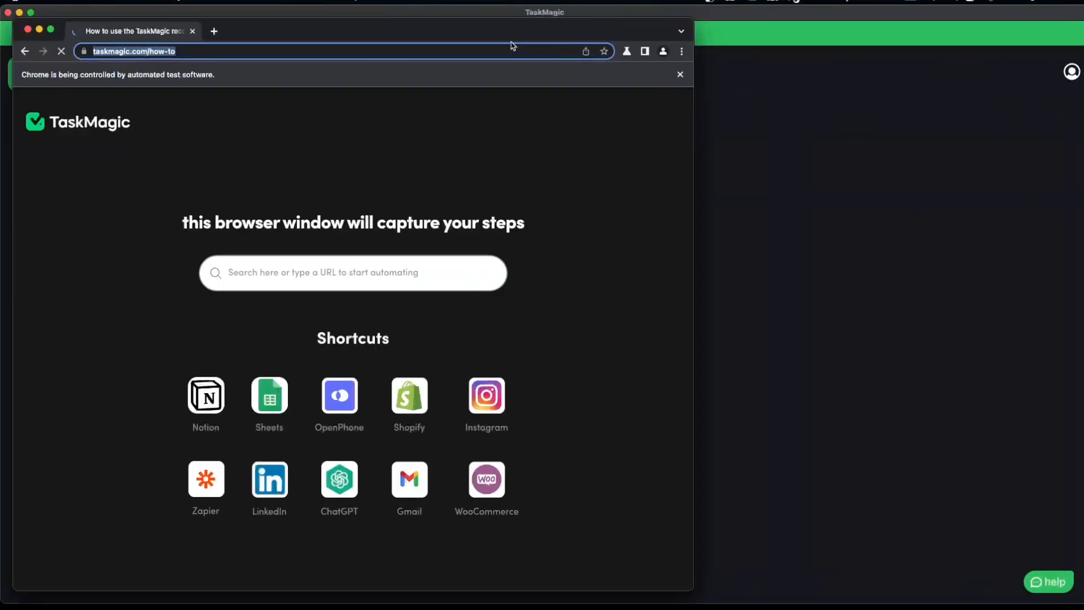
left_click_drag(510, 38, 889, 29)
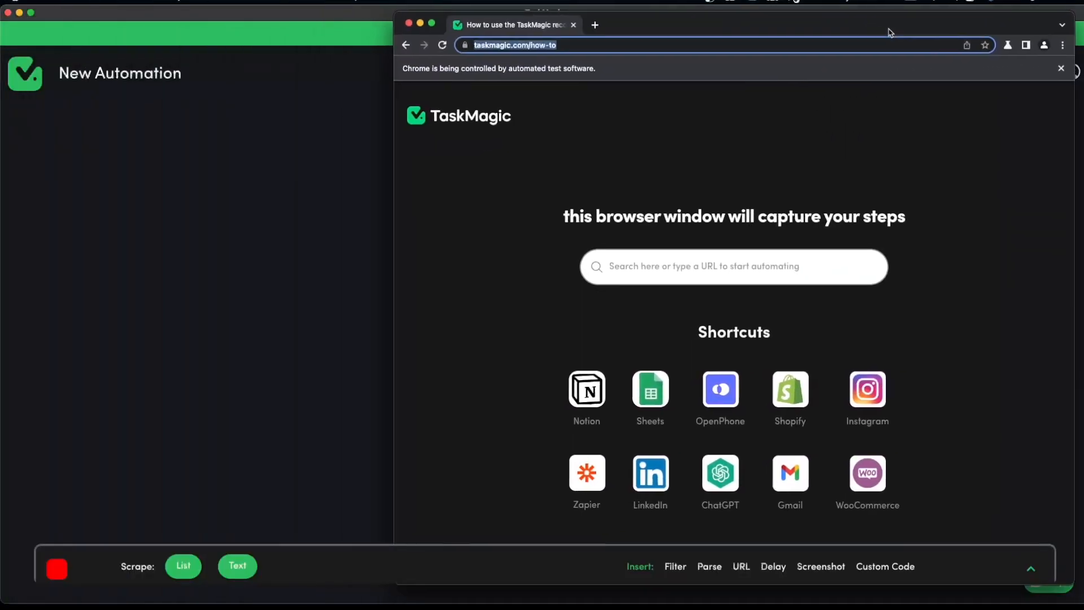
Open LinkedIn sign-in, continue with Google, and request a verification code by text
left_click(651, 474)
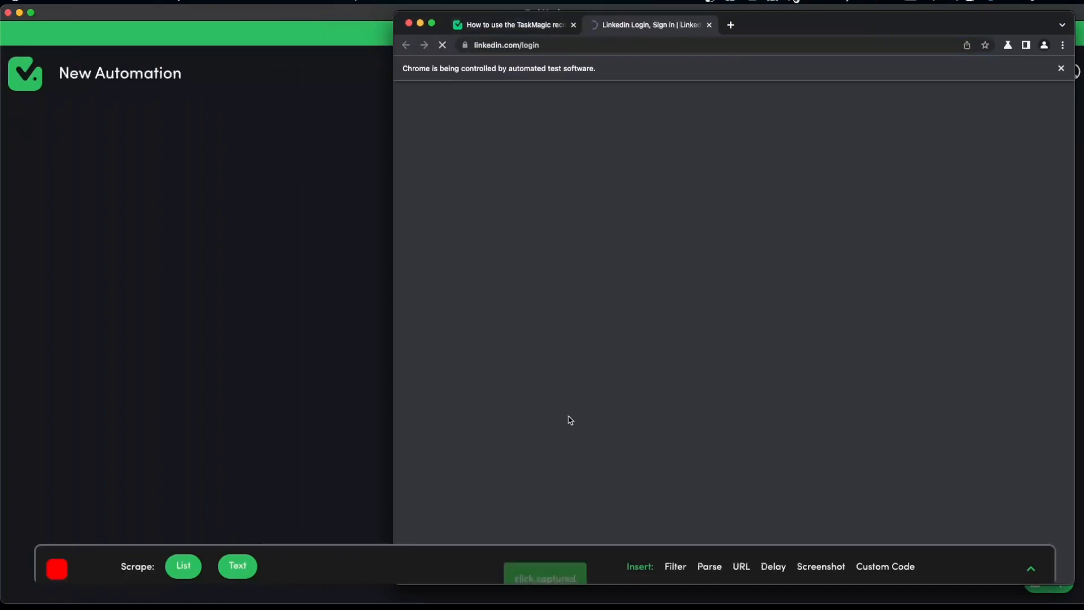
left_click(806, 411)
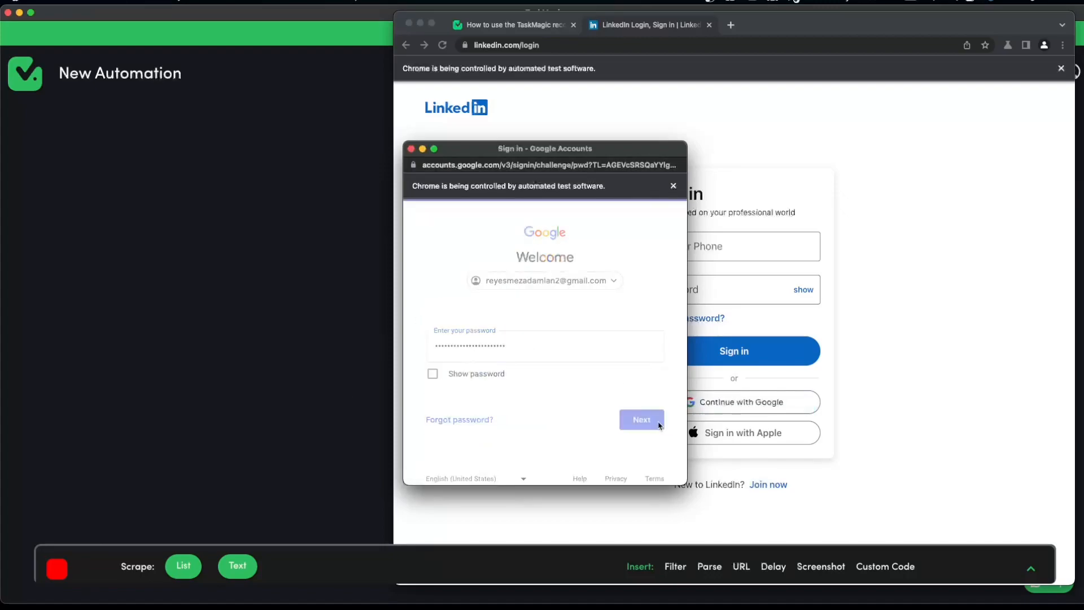
scroll(643, 365, "down", 2)
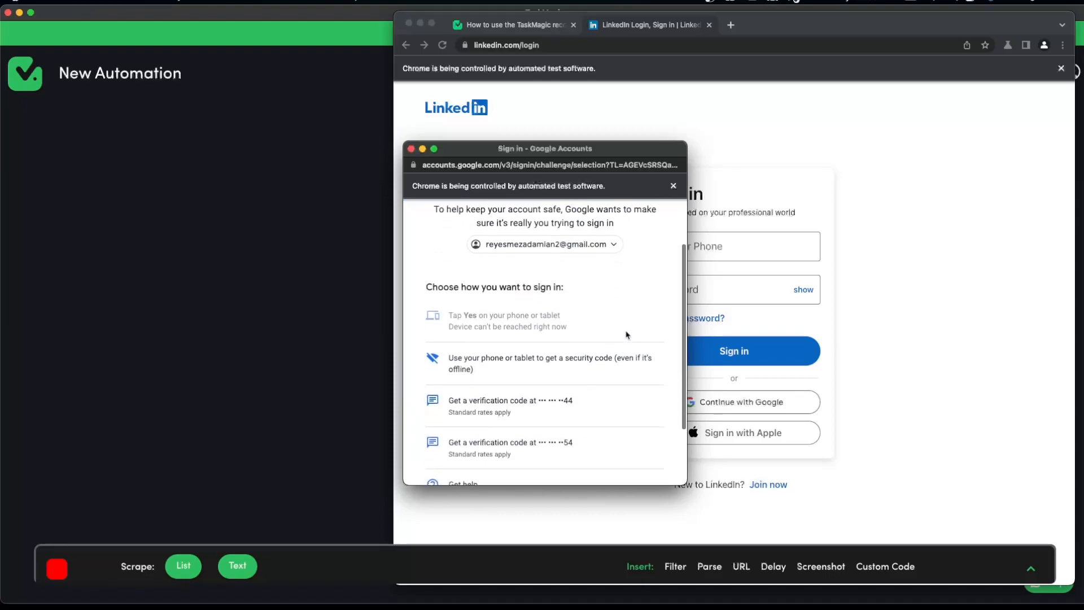
left_click(640, 405)
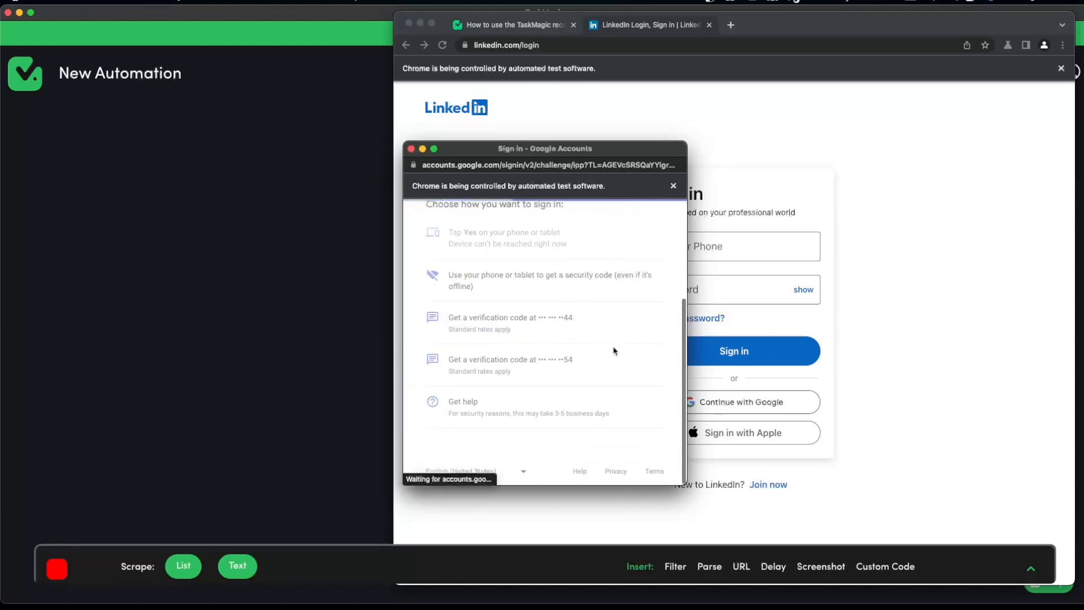
Enter the texted verification code and submit it to reach the LinkedIn feed
scroll(594, 381, "down", 2)
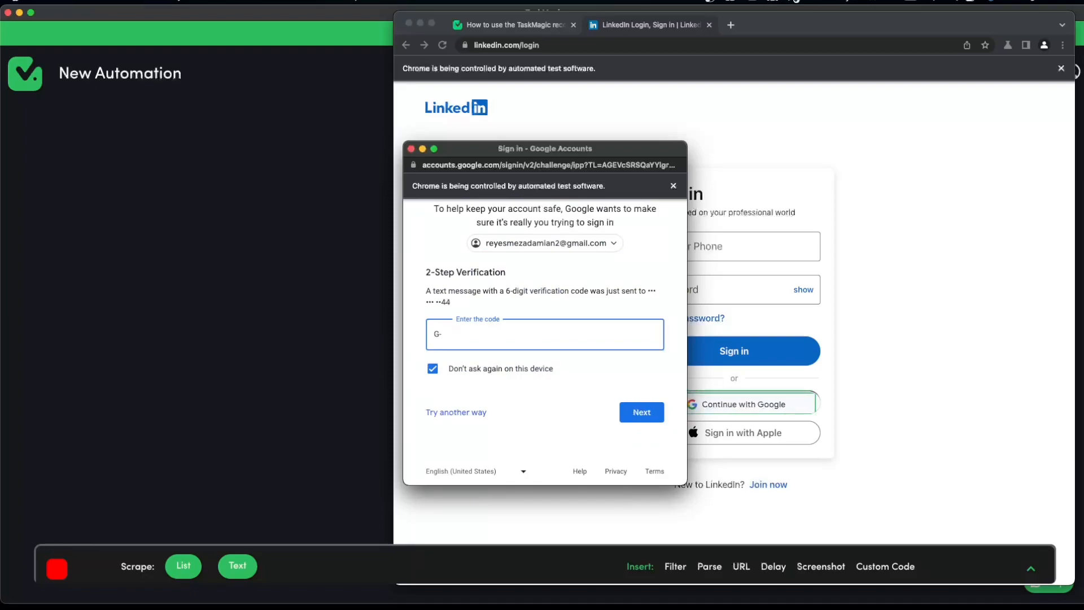
left_click(480, 341)
left_click(649, 412)
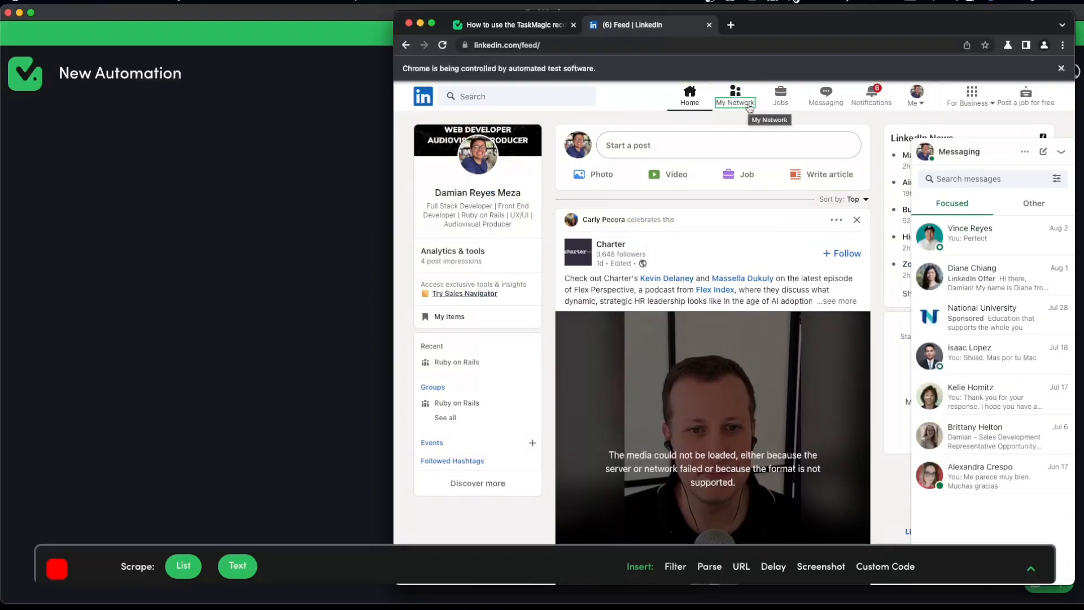
Go to My Network > Connections to list the 22 connections sorted by recently added
left_click(748, 92)
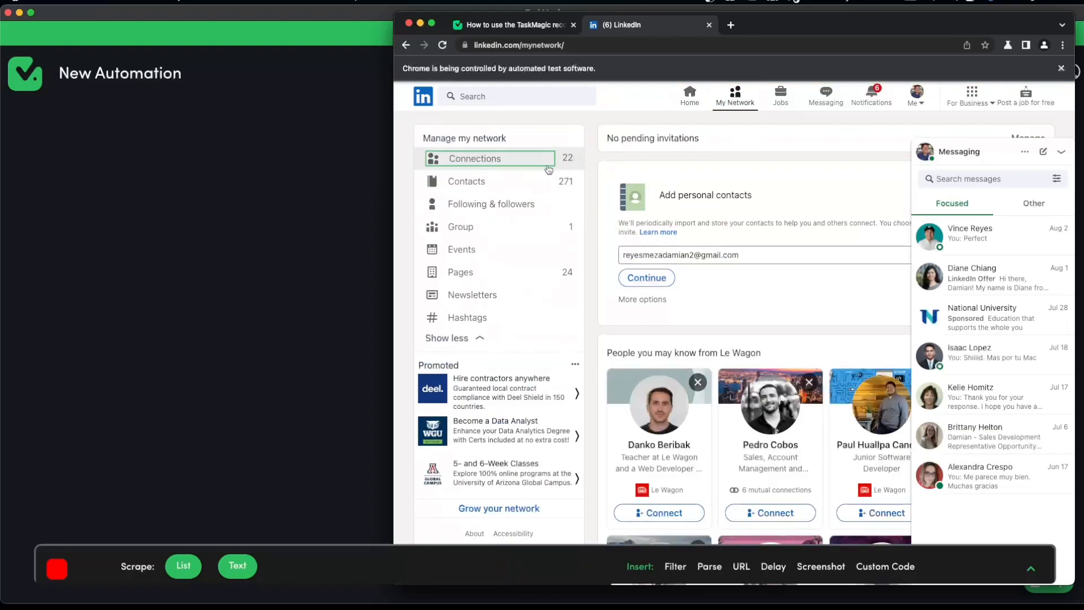
left_click(545, 149)
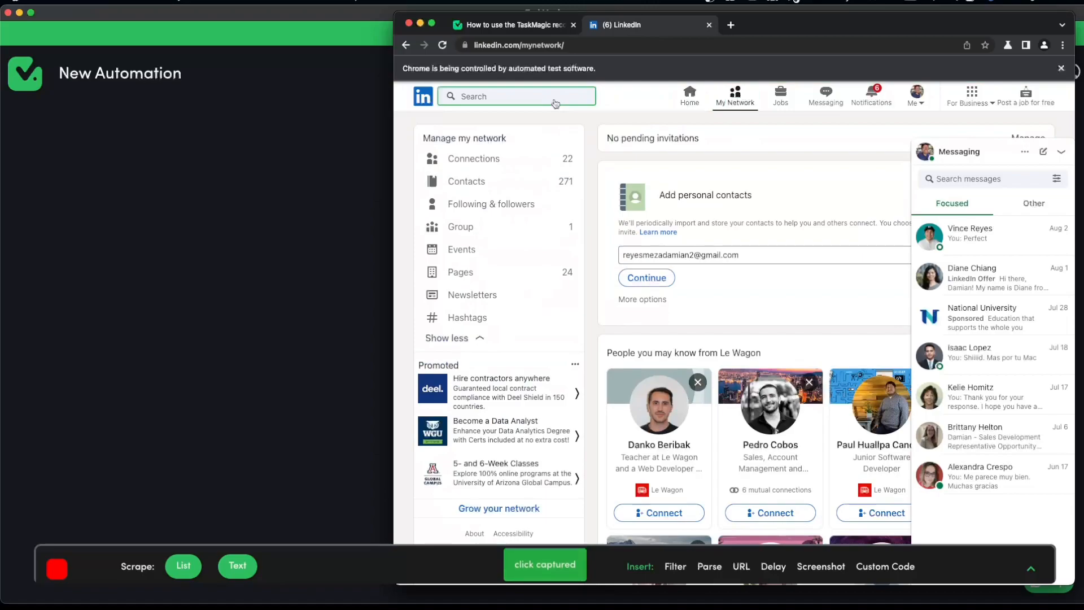
left_click(474, 164)
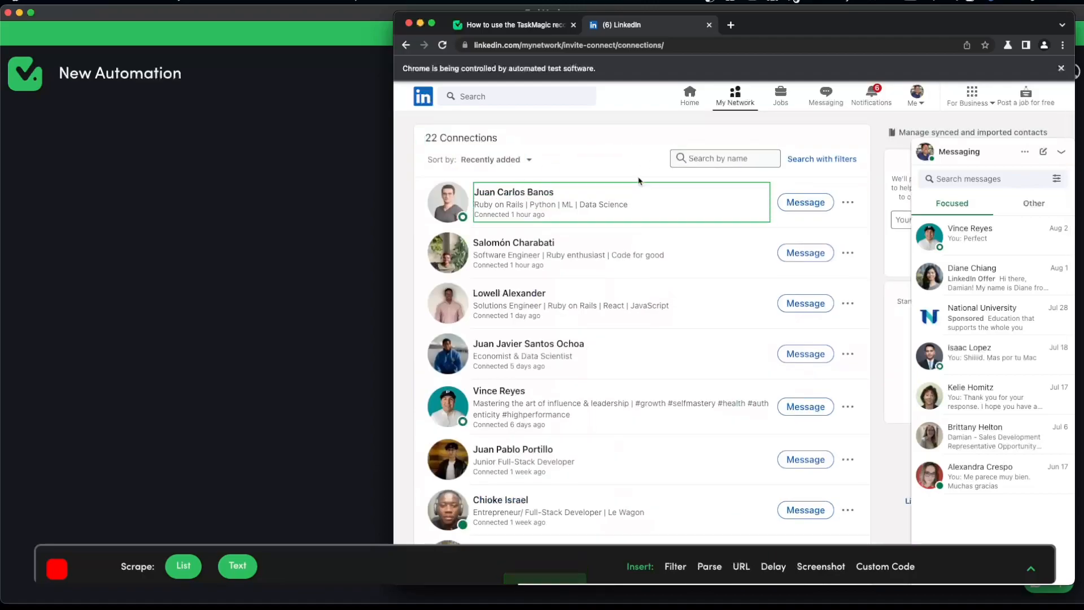
left_click(550, 47)
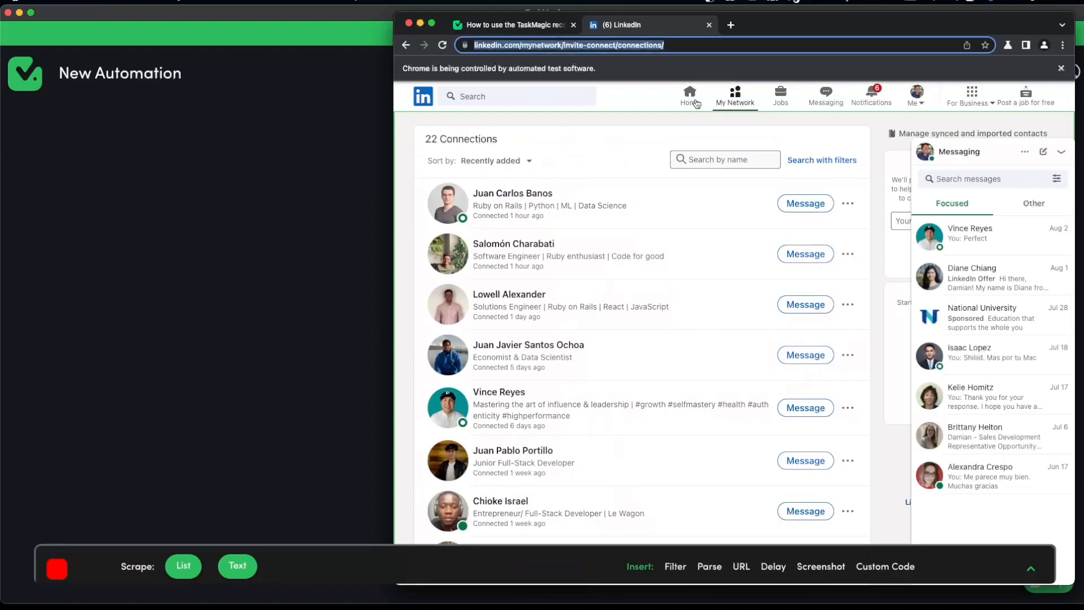
left_click(683, 46)
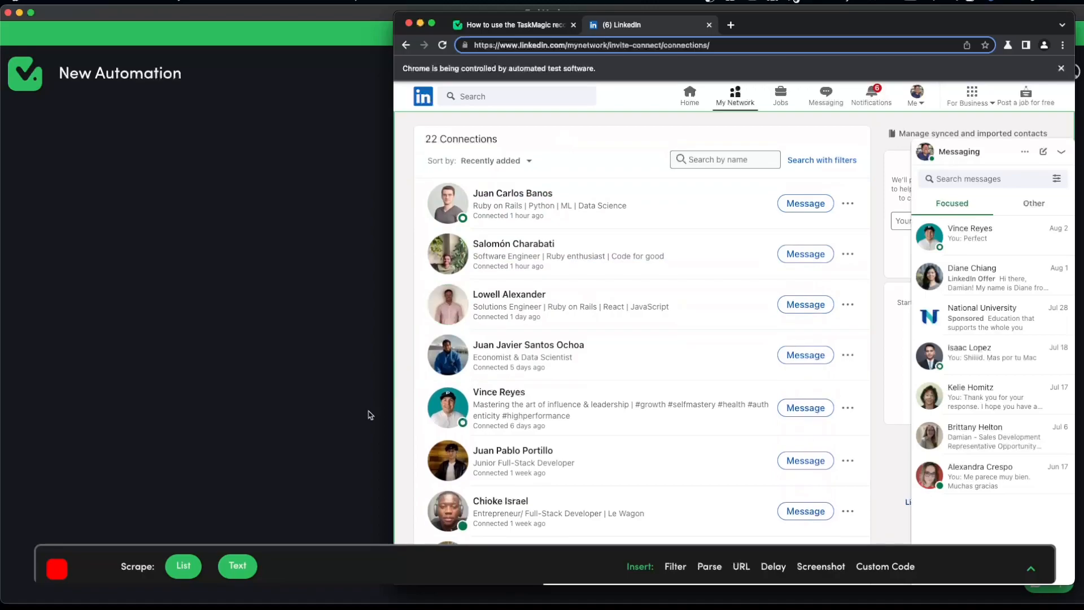
Scrape the connection names as a text list into Column A
left_click(176, 569)
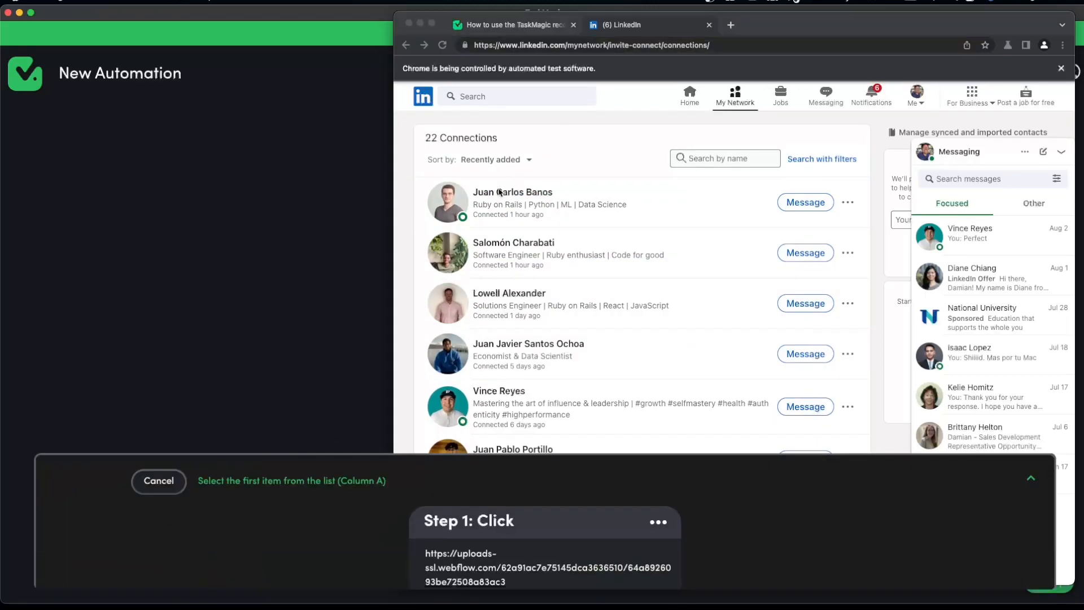
left_click(508, 193)
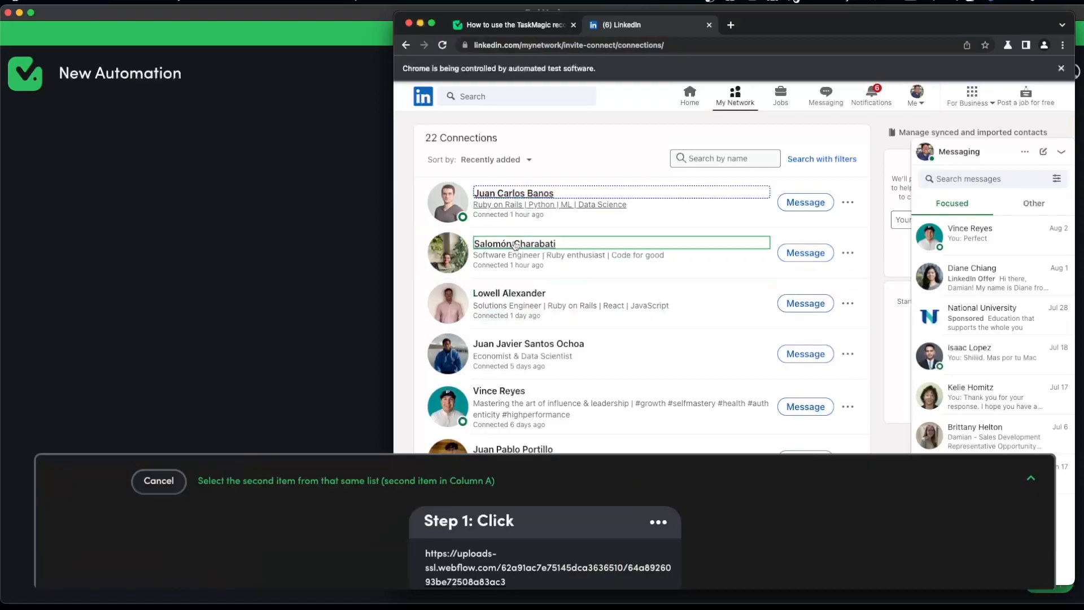
left_click(515, 244)
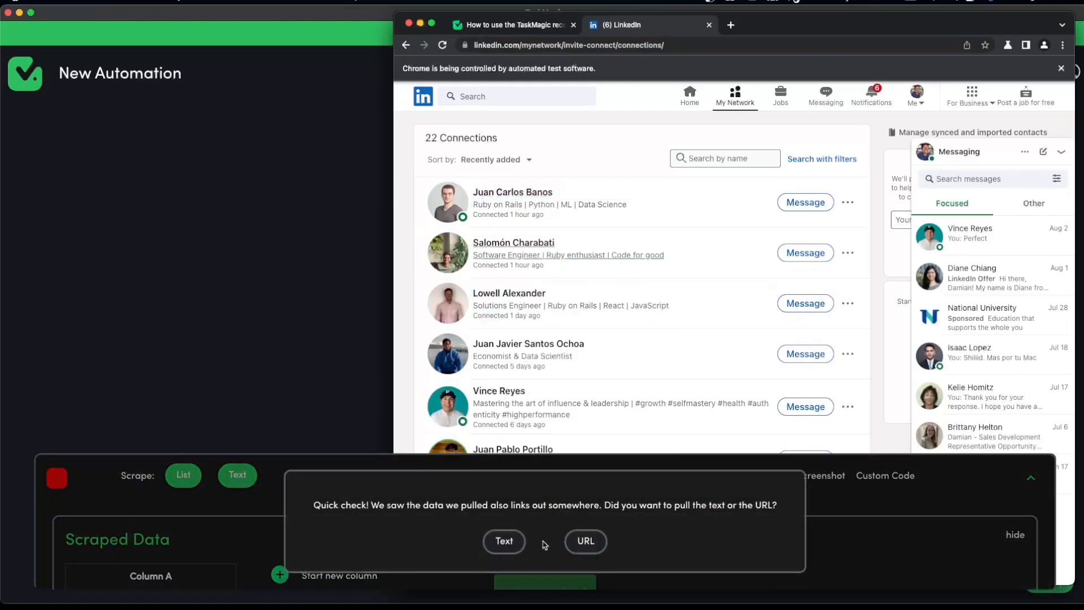
left_click(504, 542)
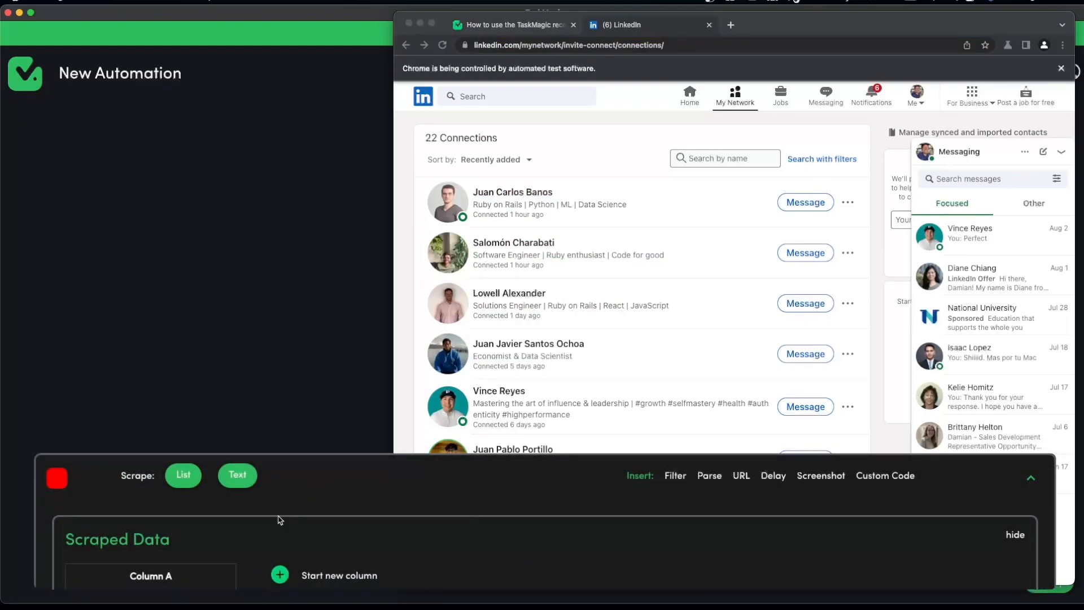
Scrape the connections' profile links as a URL list into Column B
left_click(180, 476)
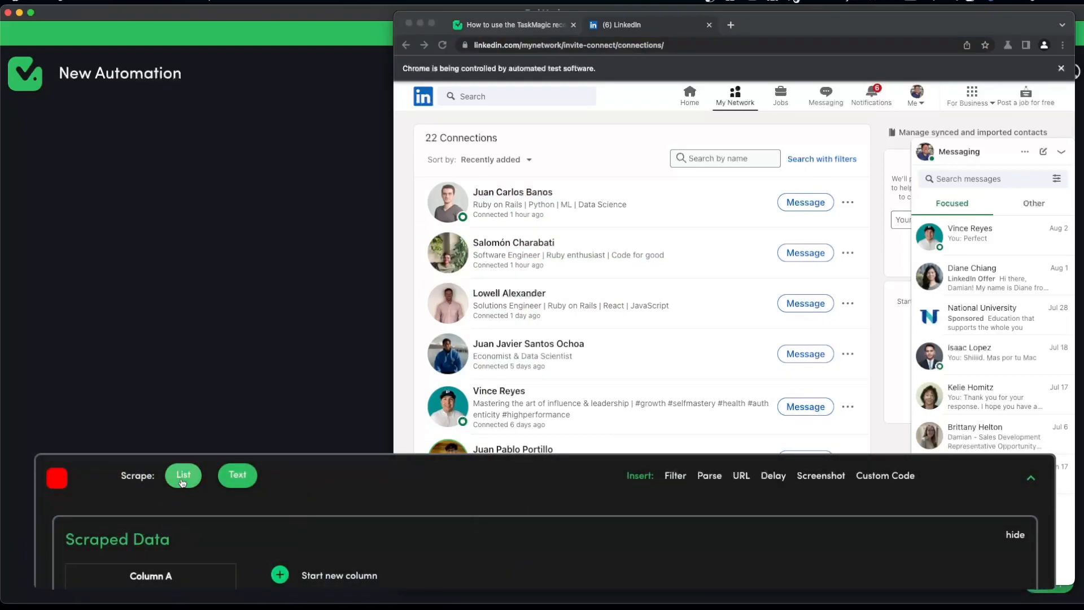
left_click(520, 192)
left_click(514, 243)
left_click(585, 542)
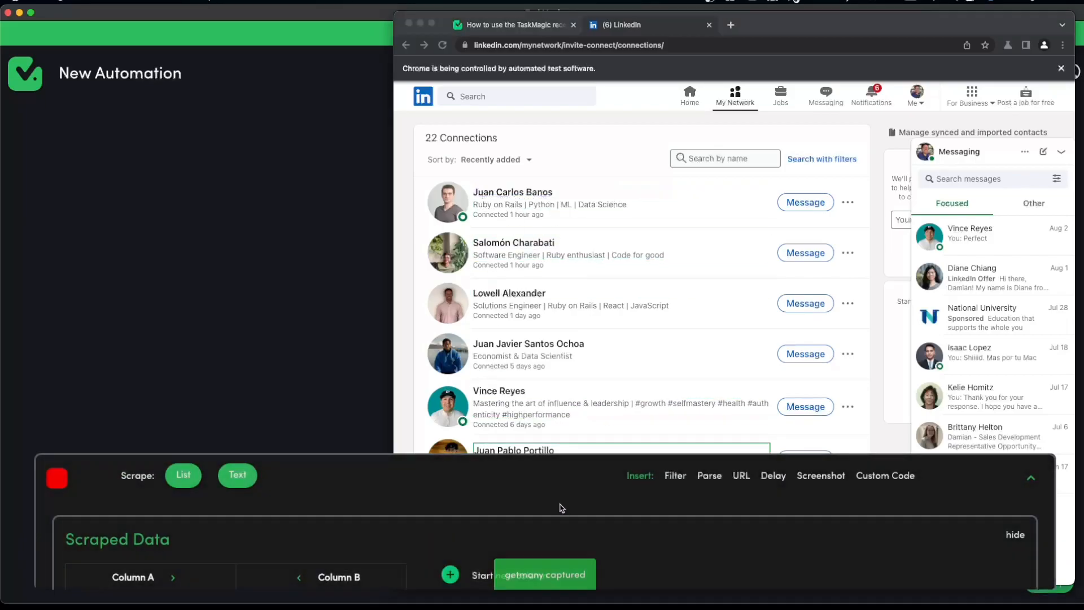
Open the first connection's contact info, scrape its email as text, and stop recording
left_click(537, 195)
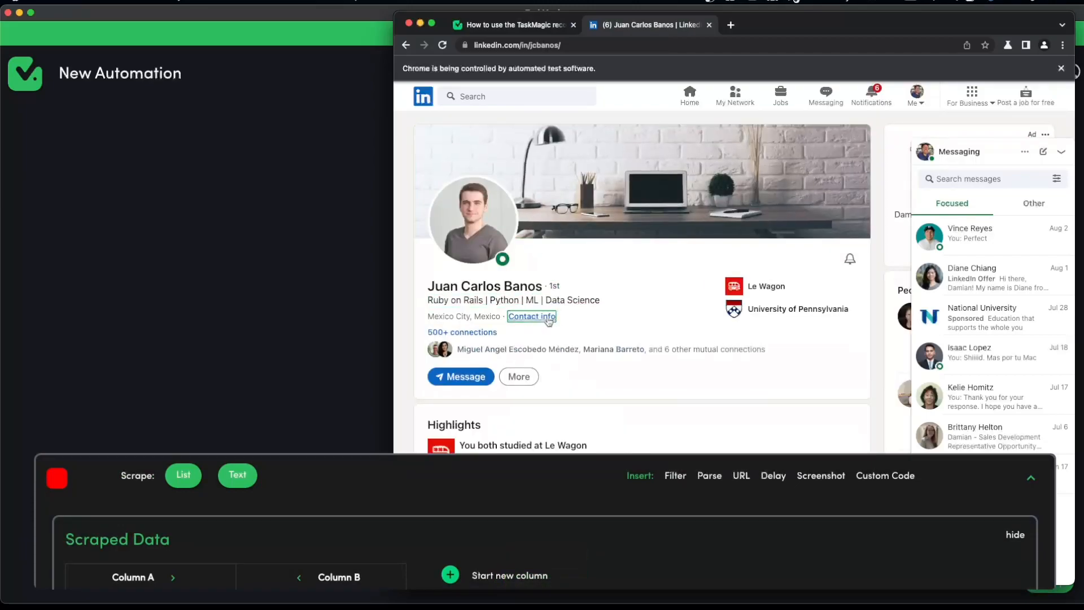
left_click(547, 323)
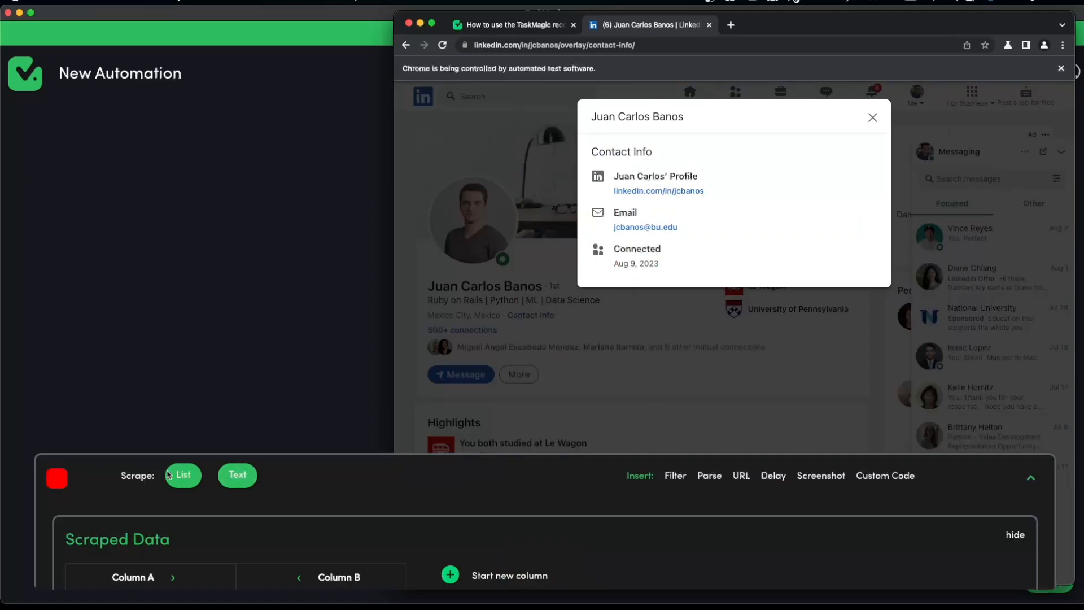
left_click(233, 479)
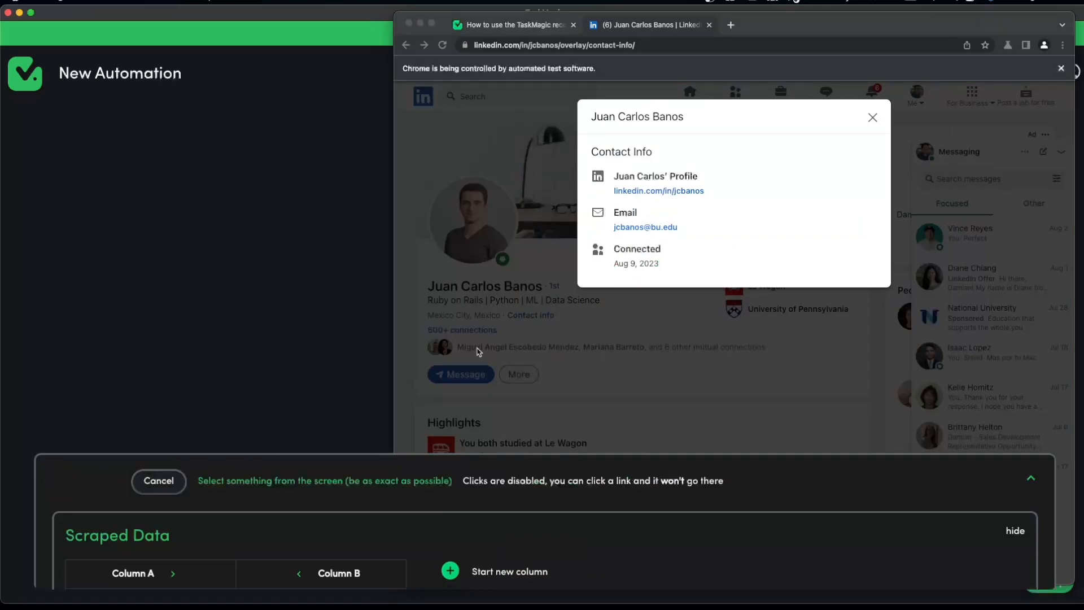
left_click(644, 228)
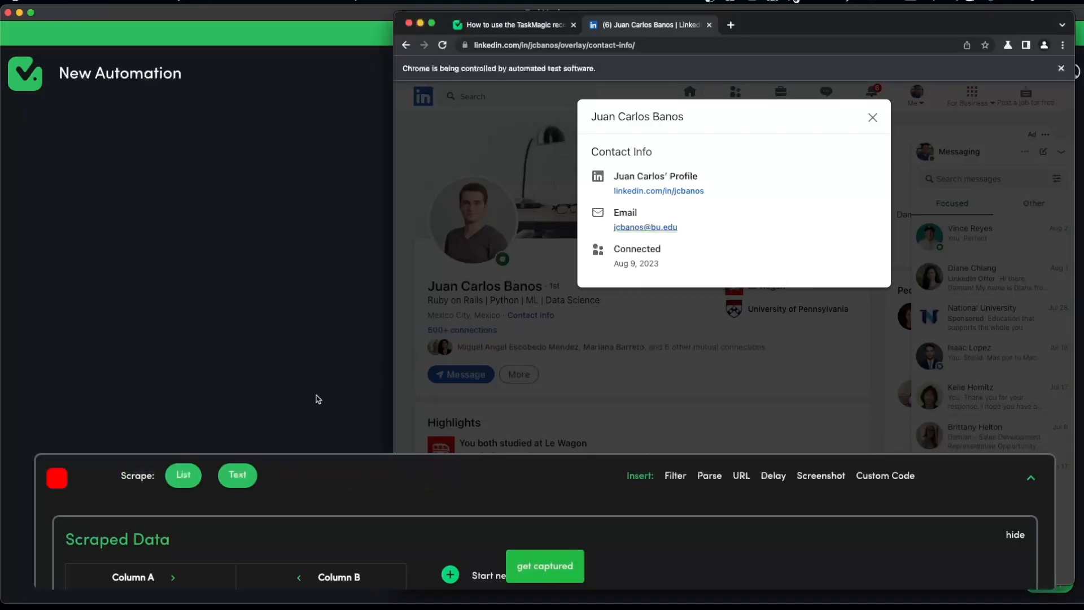
left_click(66, 480)
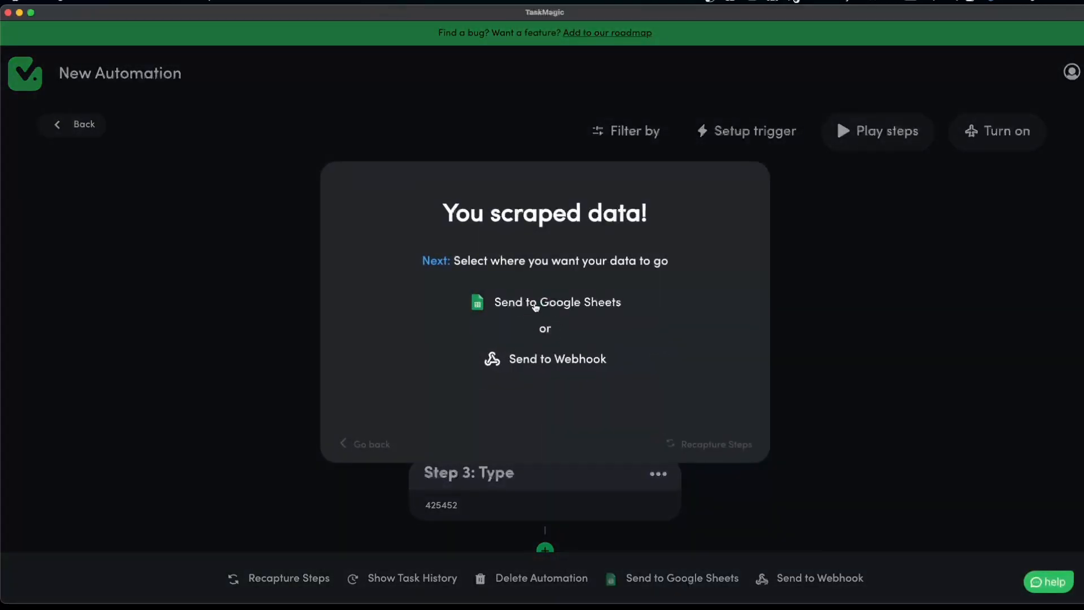
Choose Send to Google Sheets and focus the spreadsheet URL field
left_click(536, 305)
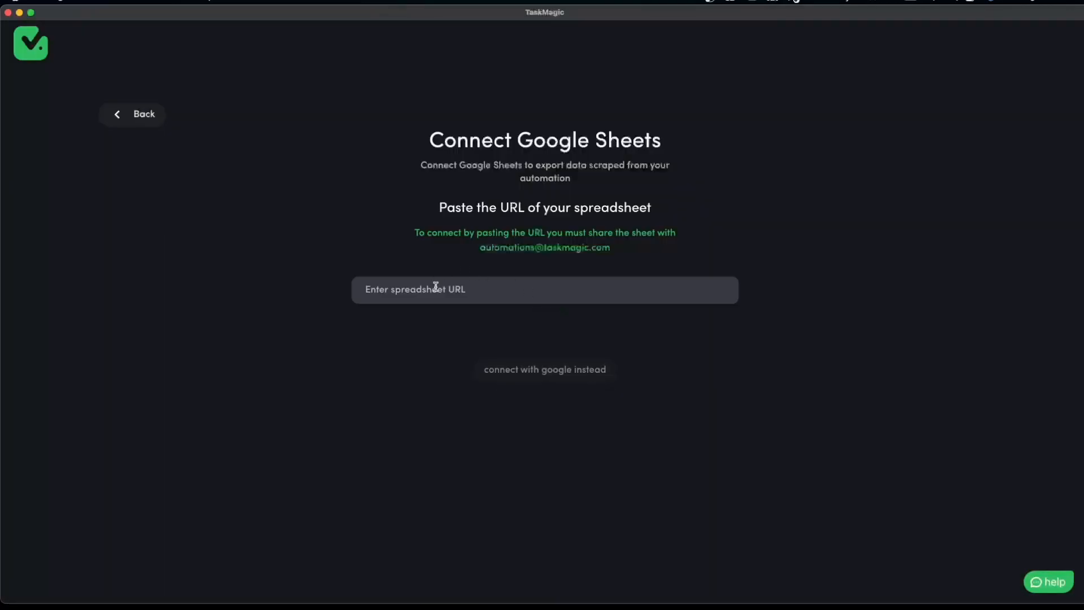
left_click(532, 284)
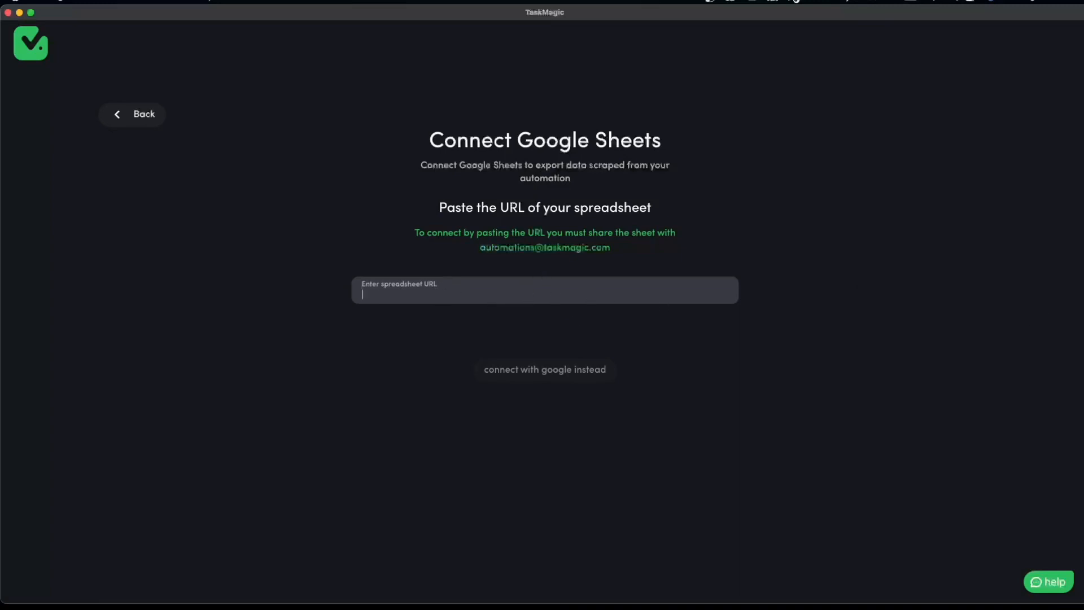
Copy the LINKEDIN INFO spreadsheet's share link from Google Sheets
left_click_drag(1083, 61, 795, 105)
left_click(851, 185)
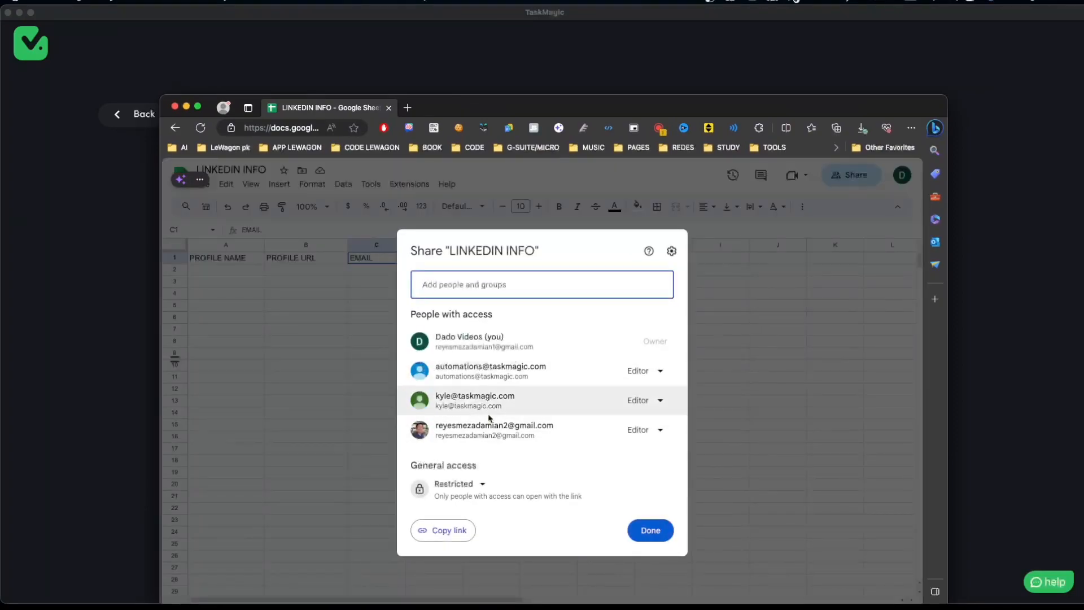
left_click(440, 532)
left_click_drag(604, 103, 1083, 181)
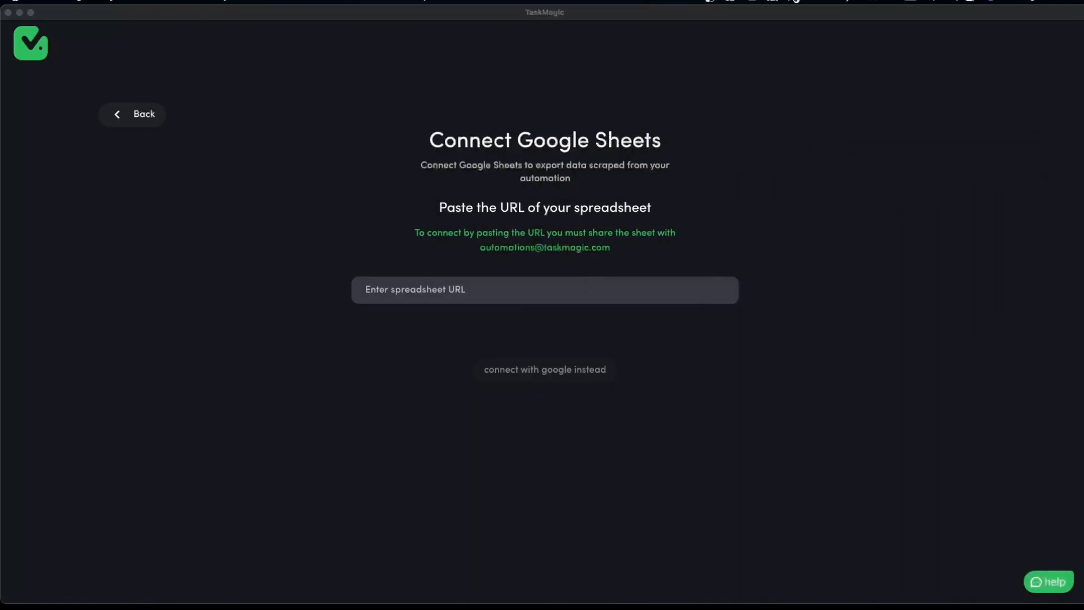
Paste the LINKEDIN INFO link, pick Sheet1, and accept the PROFILE NAME, PROFILE URL, EMAIL headers
left_click(490, 296)
key("super+v")
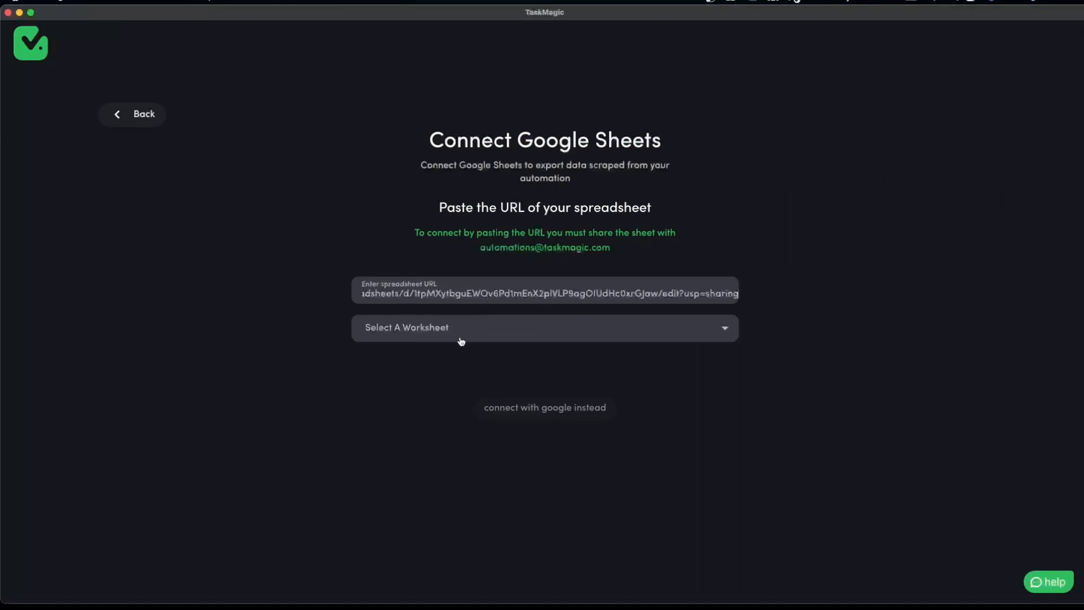
left_click(458, 340)
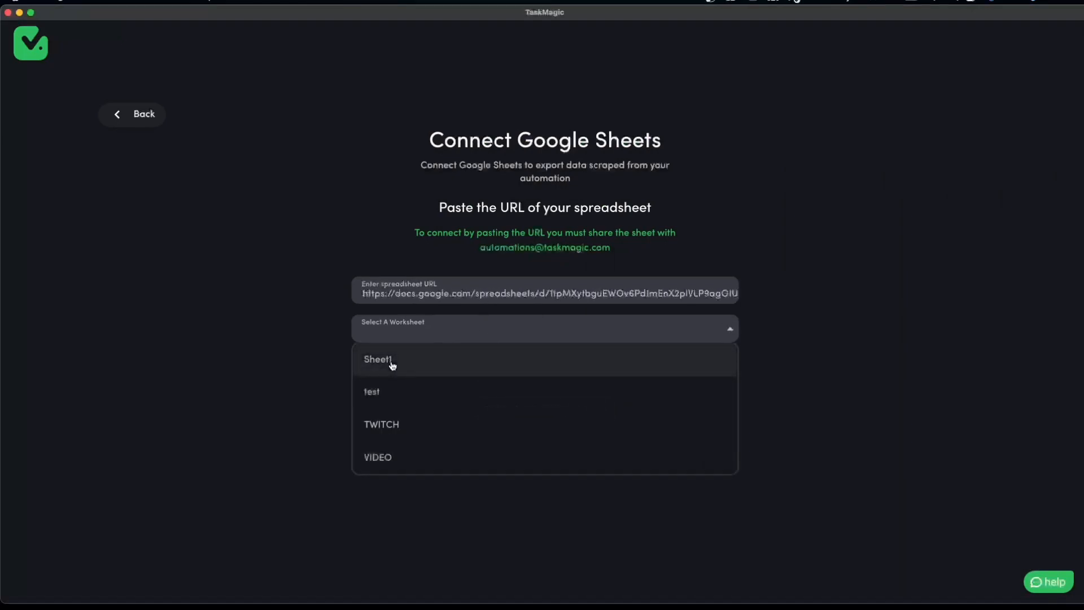
left_click(390, 361)
scroll(397, 332, "down", 2)
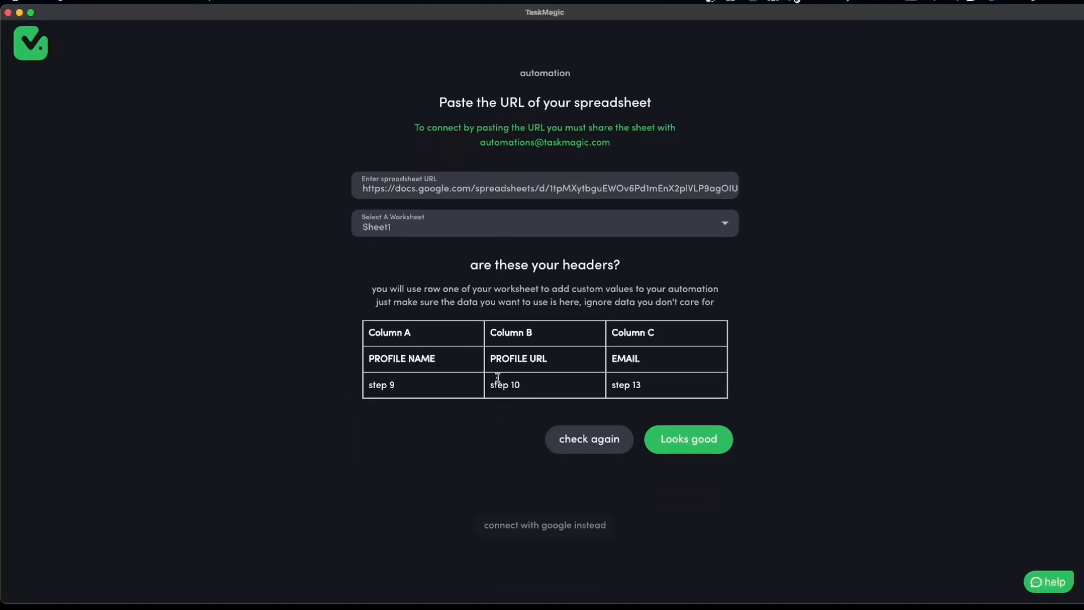
left_click_drag(405, 387, 361, 382)
left_click_drag(535, 382, 495, 390)
left_click_drag(661, 386, 611, 384)
left_click(610, 350)
left_click(685, 438)
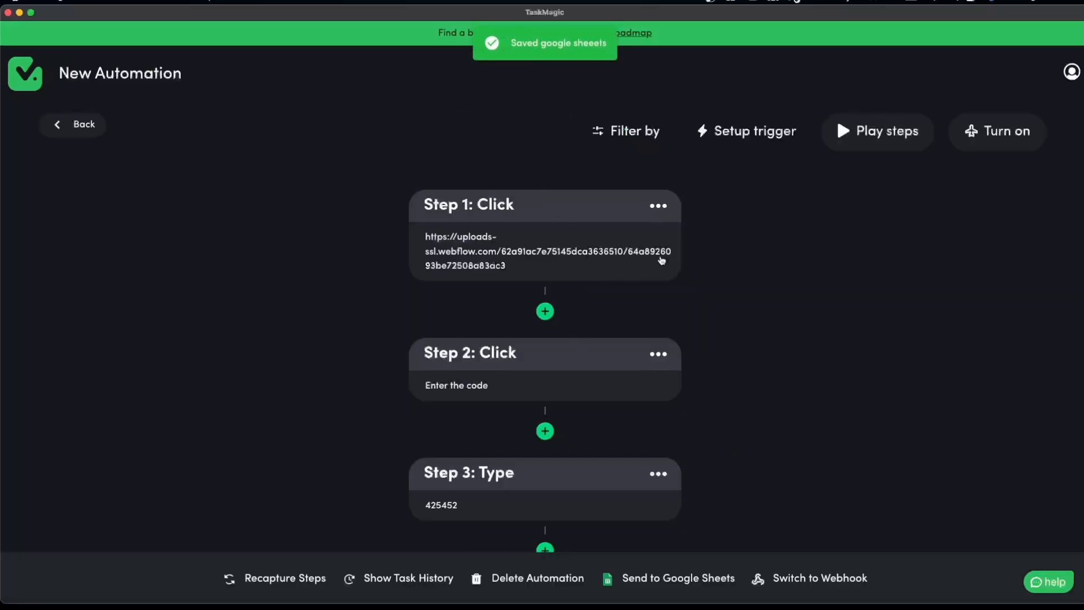
scroll(526, 225, "down", 3)
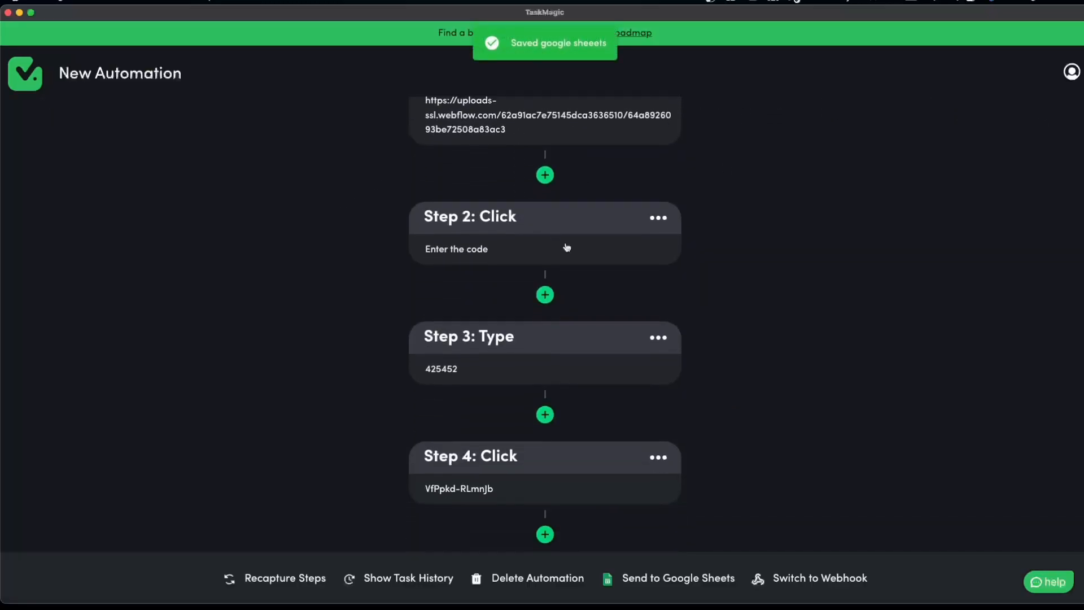
scroll(597, 262, "up", 2)
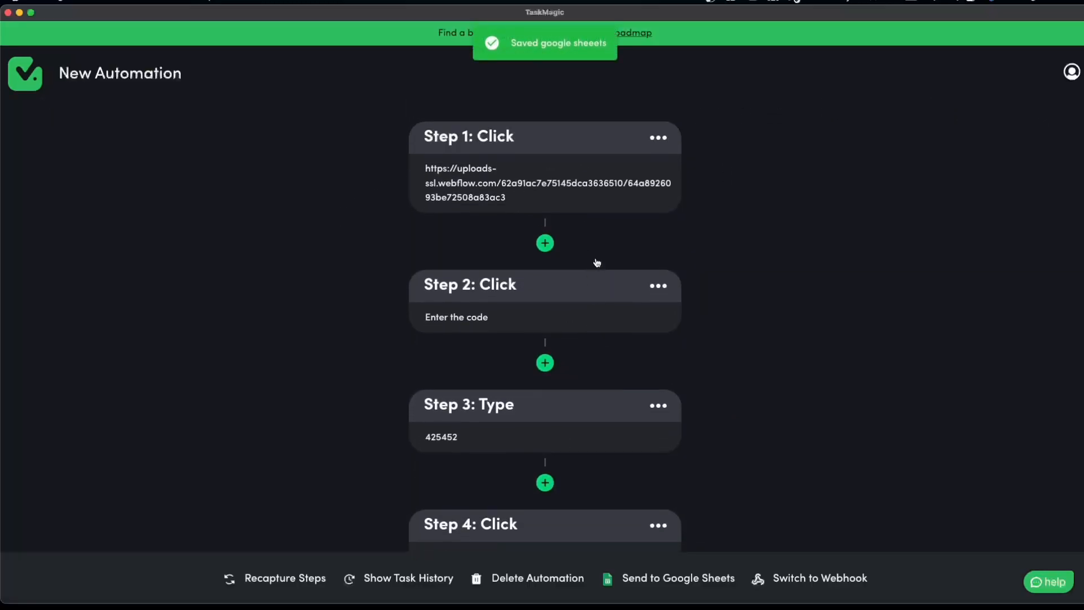
left_click(662, 287)
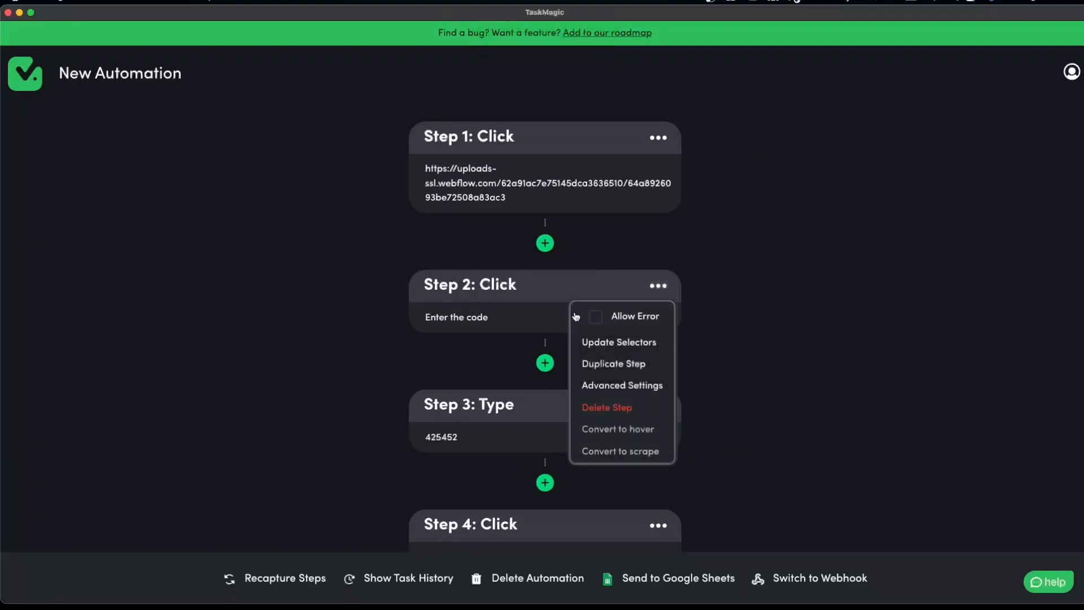
left_click(595, 317)
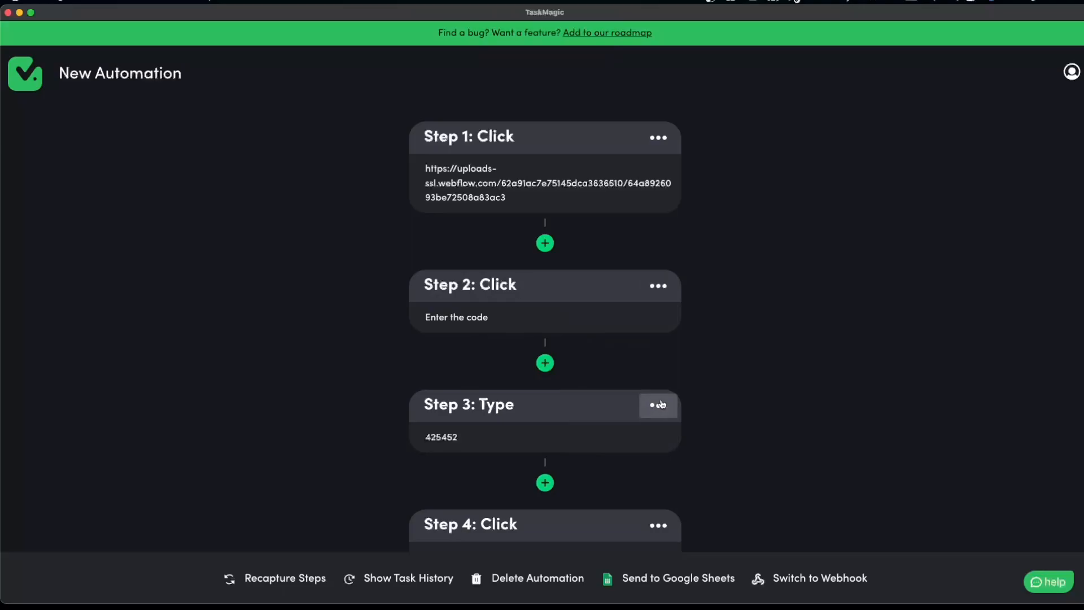
left_click(659, 405)
left_click(595, 435)
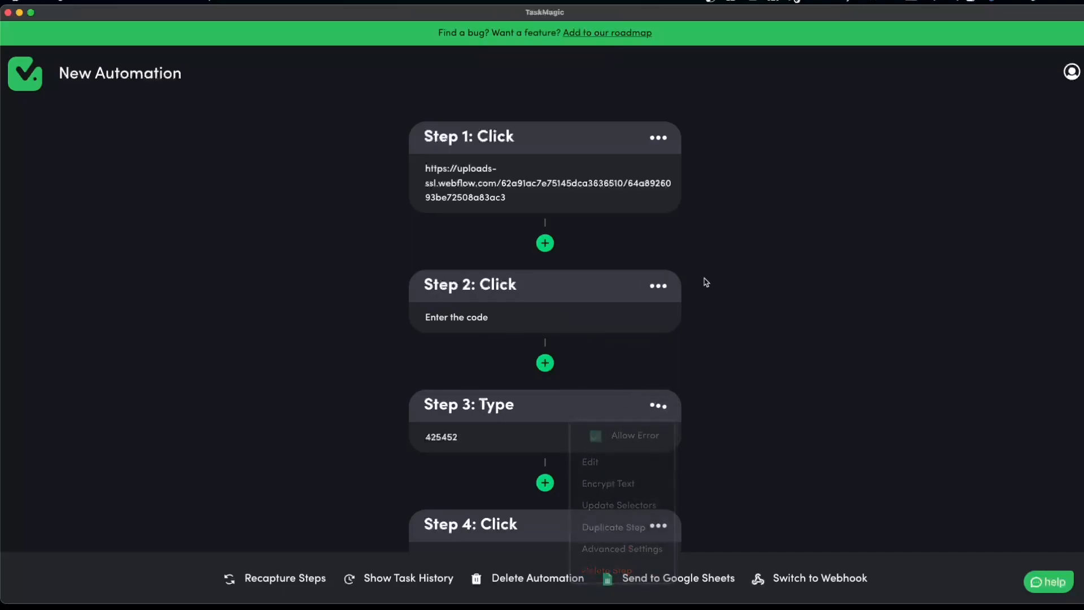
left_click(661, 286)
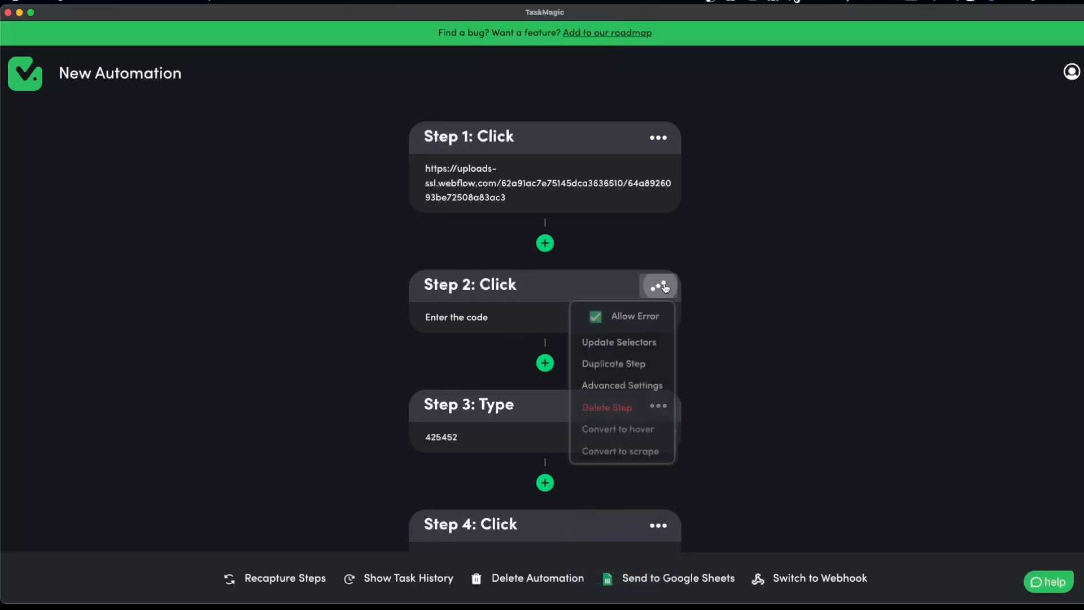
left_click(617, 408)
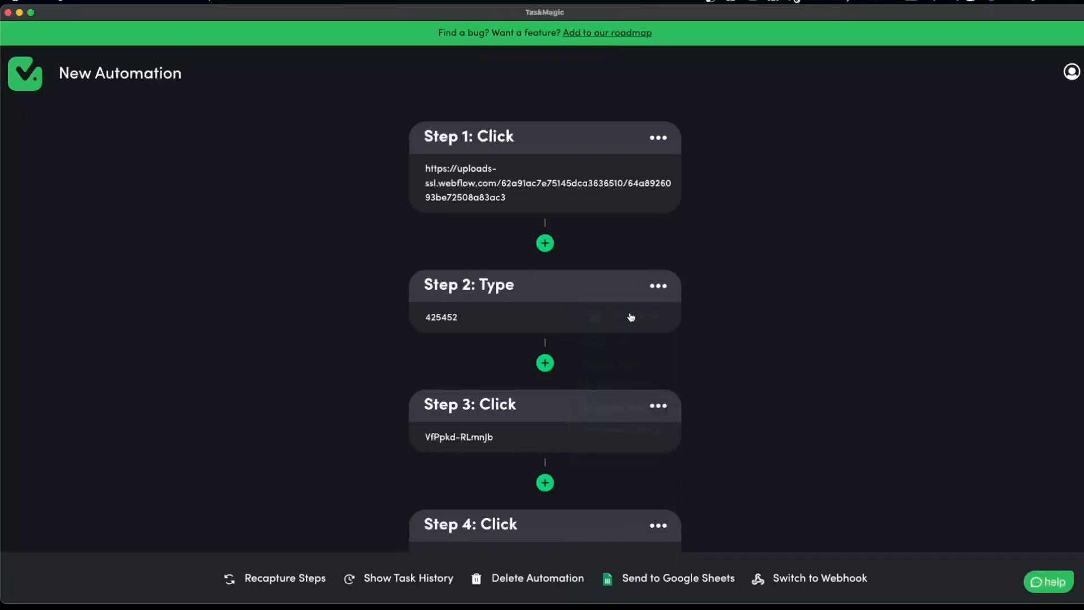
left_click(659, 286)
left_click(615, 448)
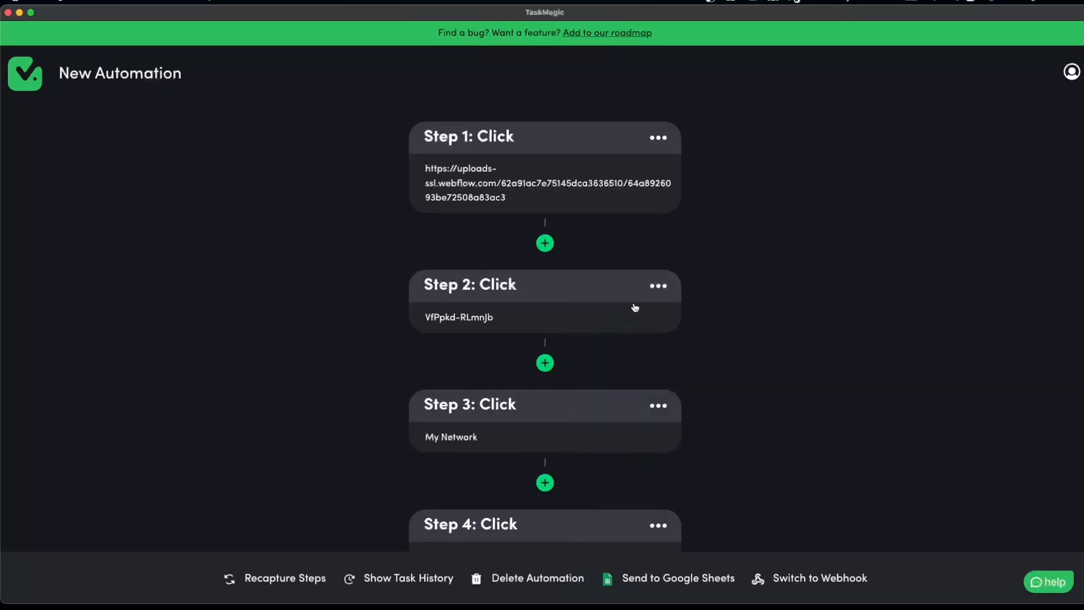
scroll(633, 308, "down", 2)
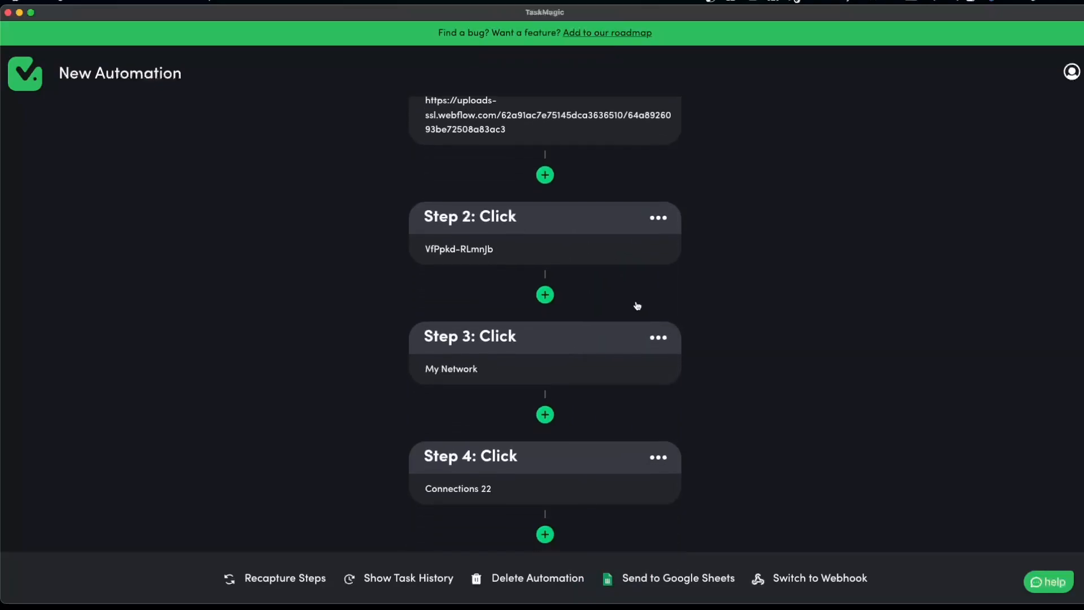
left_click(659, 217)
left_click(615, 341)
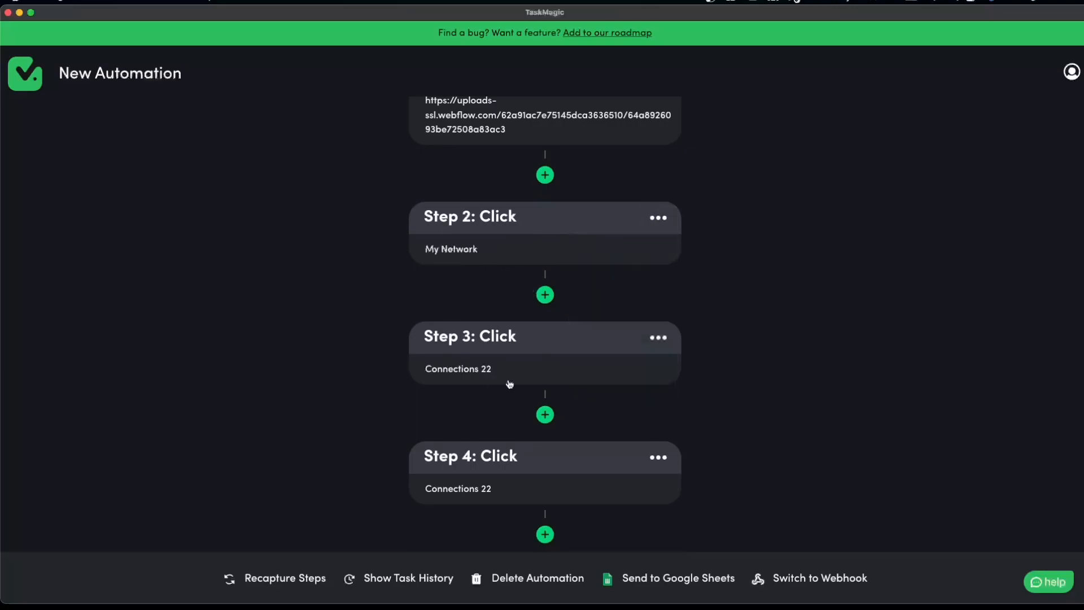
scroll(501, 424, "down", 4)
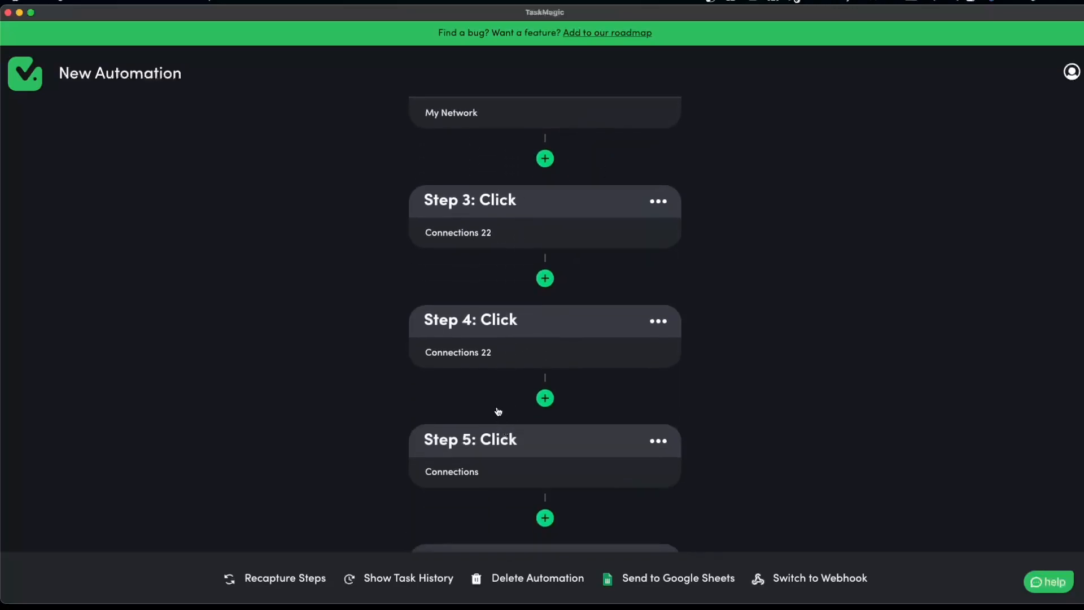
scroll(512, 371, "up", 2)
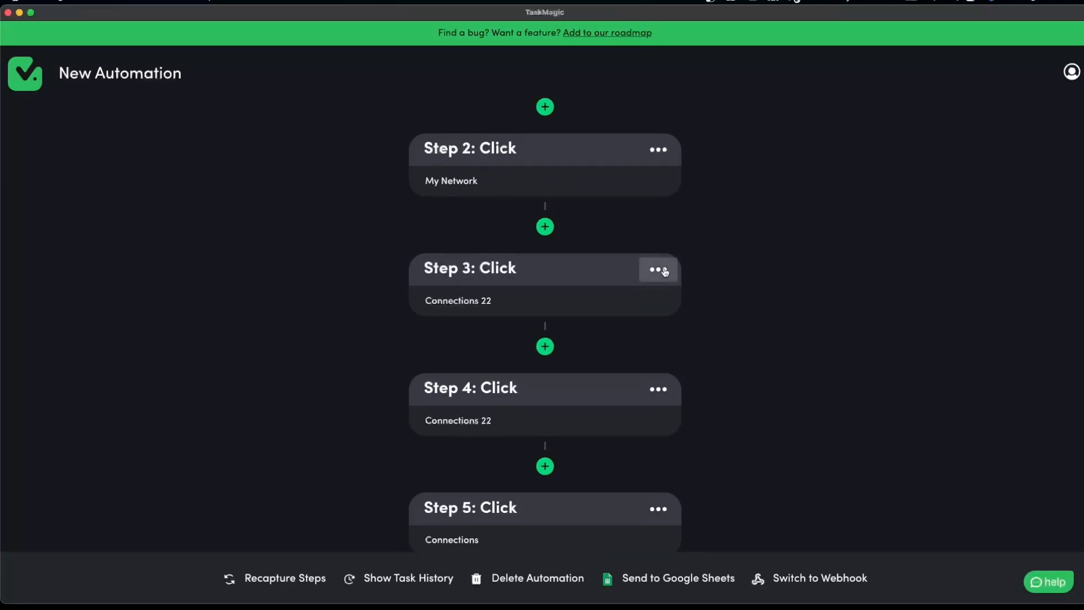
left_click(661, 270)
left_click(628, 397)
left_click(656, 271)
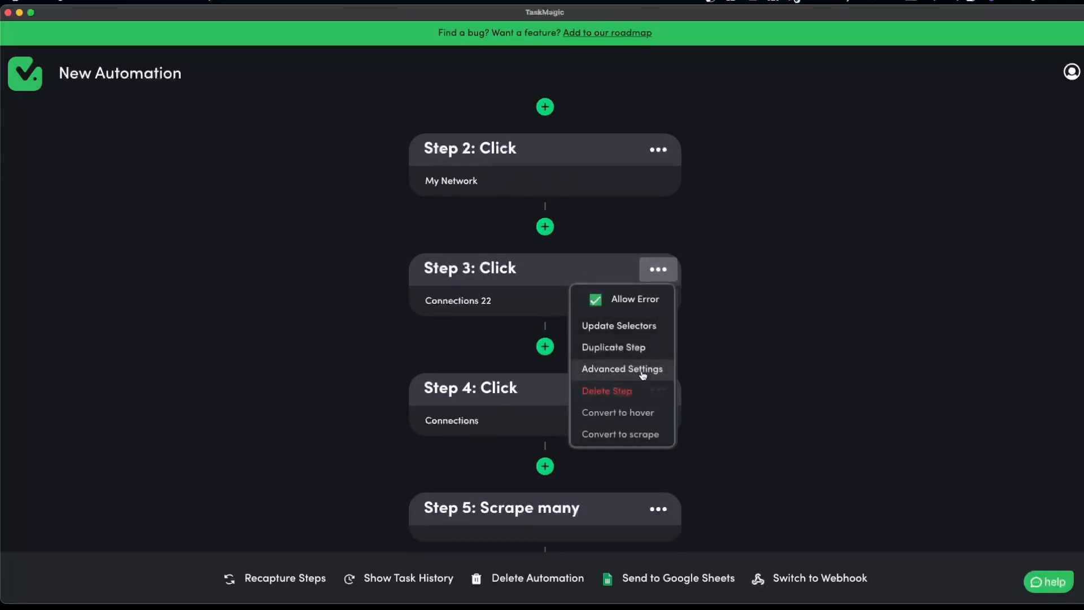
left_click(636, 391)
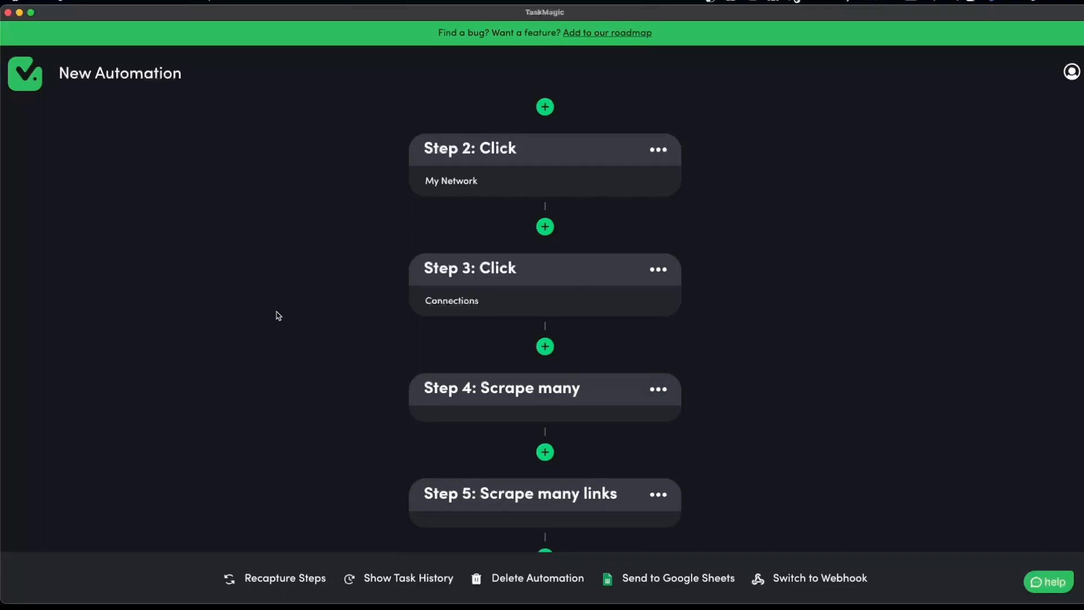
scroll(472, 314, "up", 3)
scroll(474, 330, "up", 2)
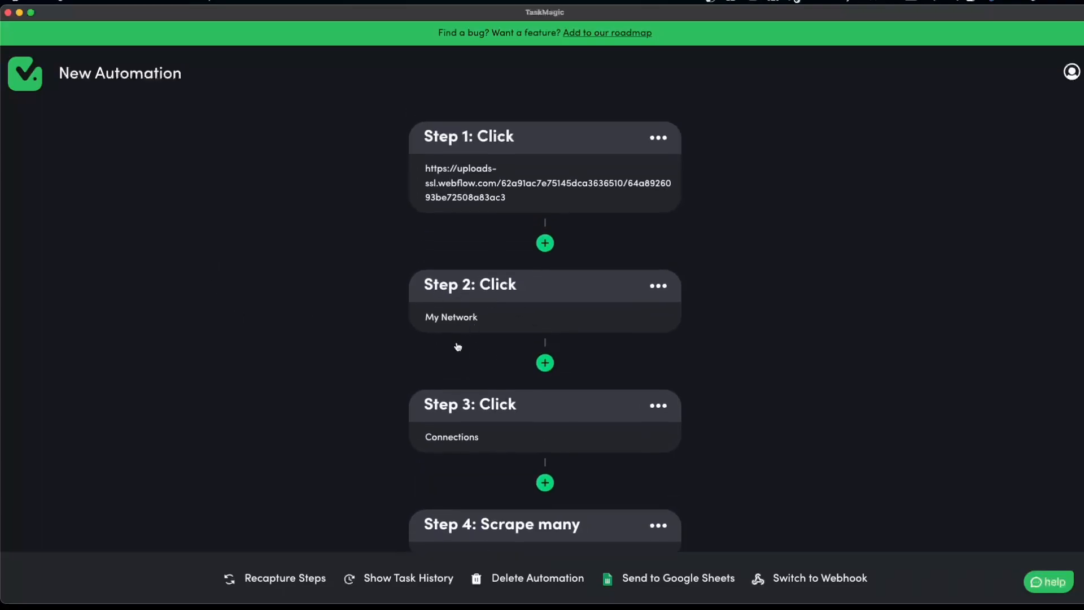
Insert a URL step after Step 1 navigating to linkedin.com/mynetwork/invite-connect/connections/
left_click(543, 254)
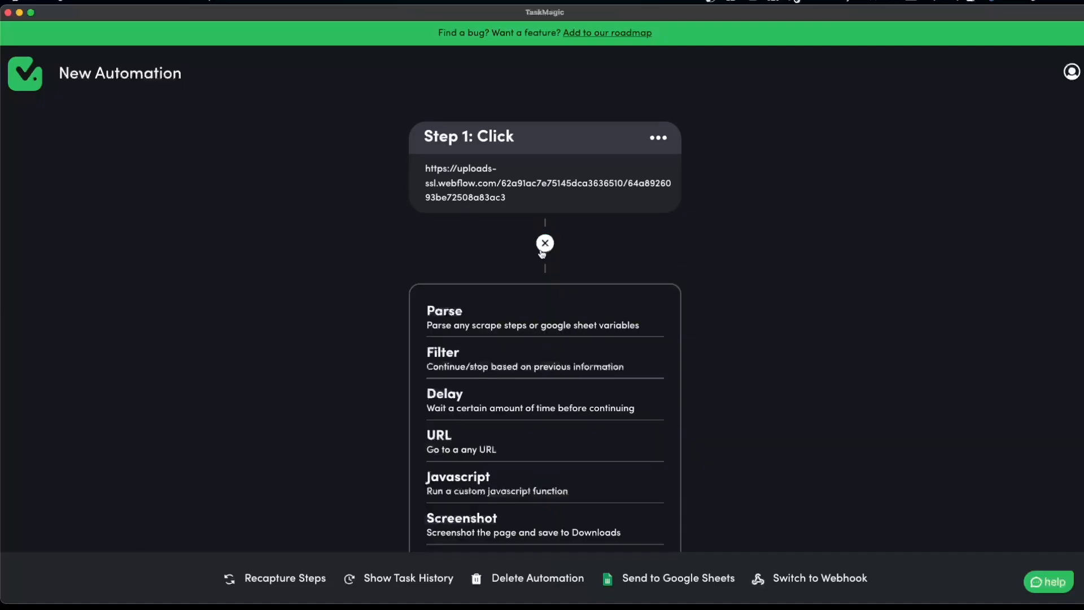
left_click(490, 450)
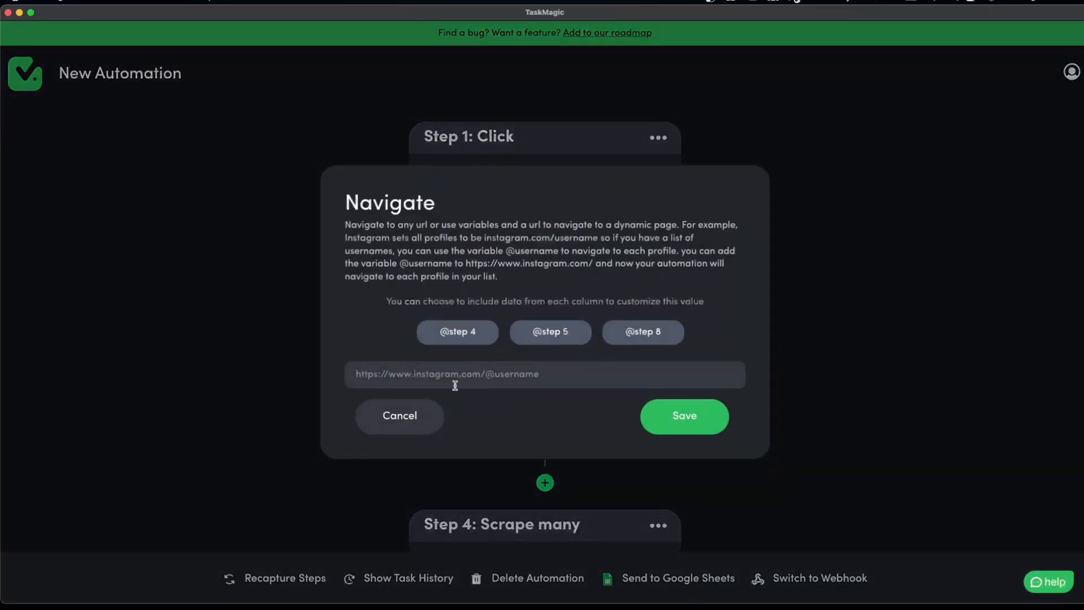
type("https://www.linkedin.com/mynetwork/invite-connect/connections/")
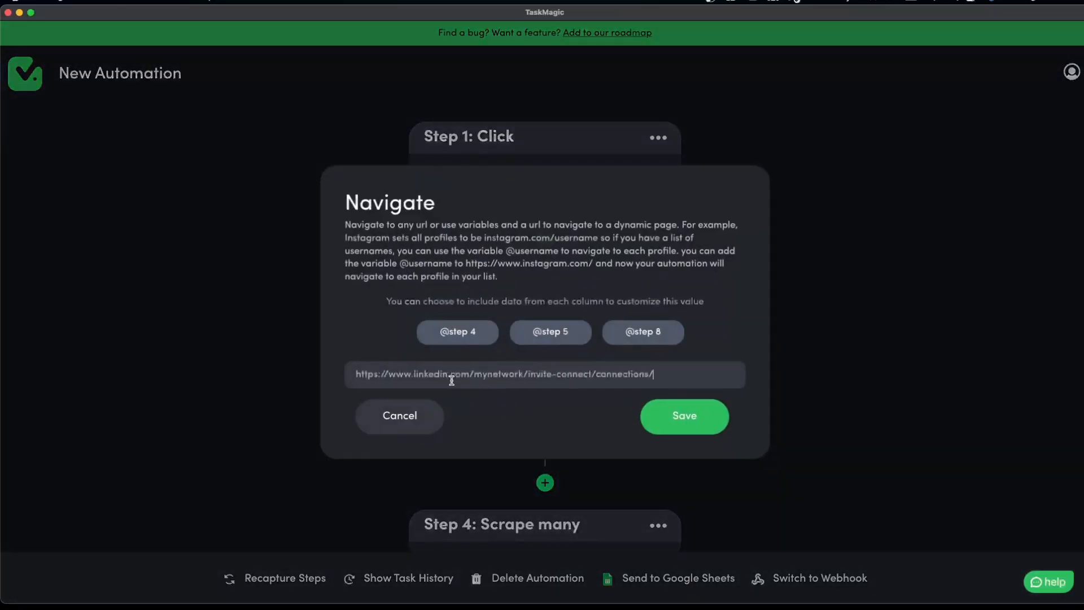
left_click(668, 420)
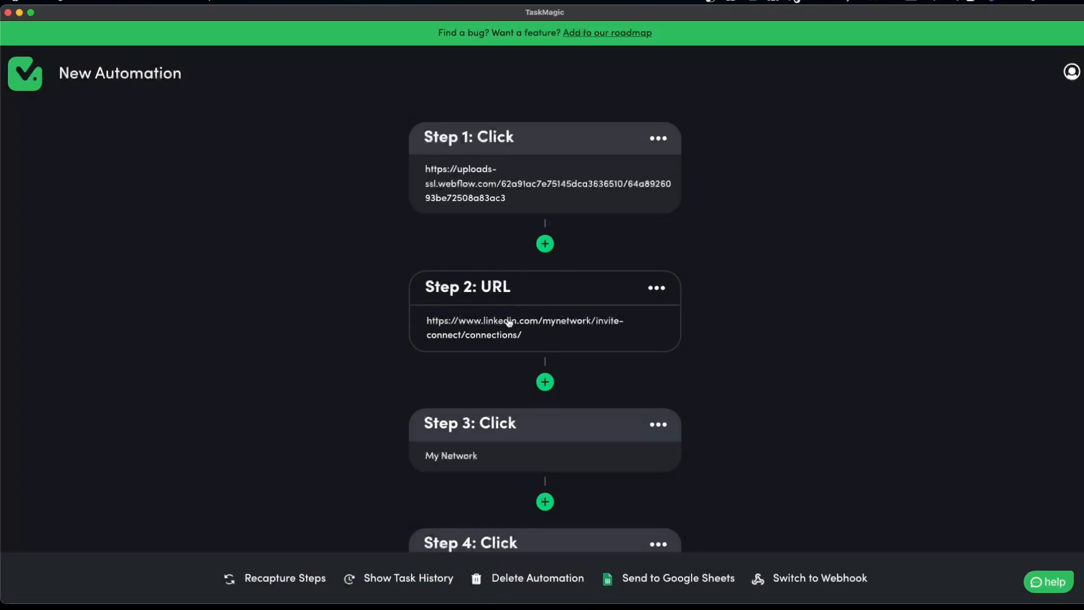
Delete the My Network click step
scroll(443, 316, "down", 2)
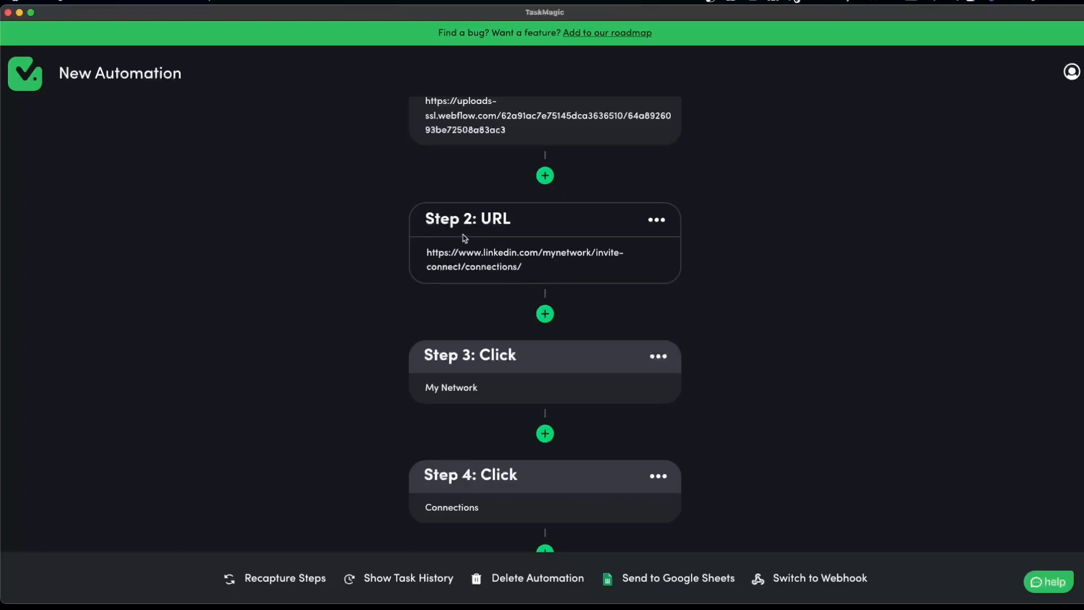
scroll(537, 272, "down", 2)
left_click(655, 289)
left_click(631, 418)
Delete the Connections click step and review the remaining workflow steps
left_click(658, 289)
left_click(634, 411)
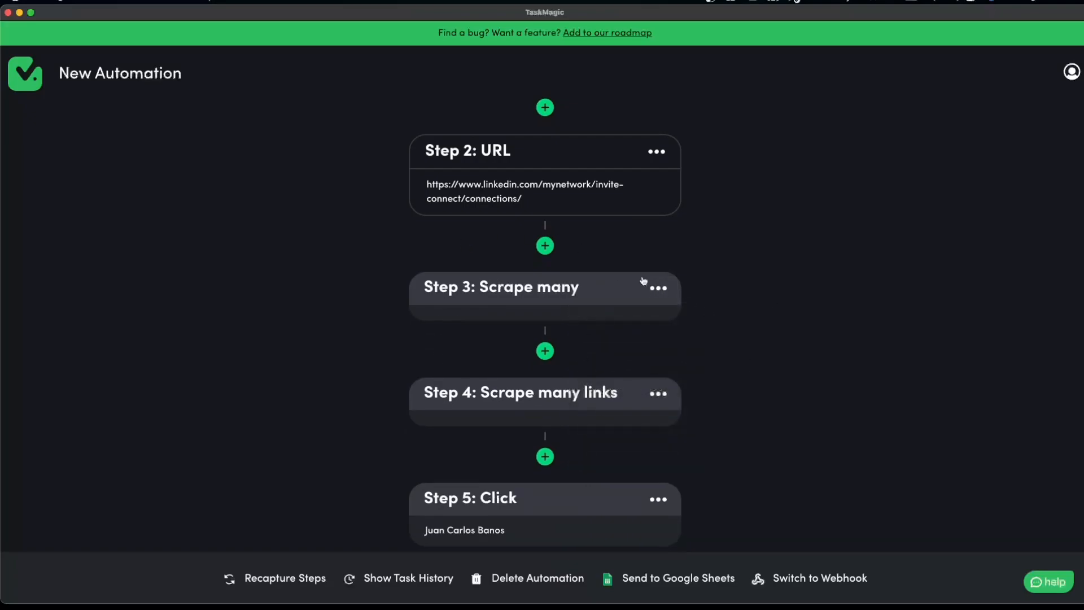
scroll(527, 262, "up", 6)
scroll(438, 303, "down", 6)
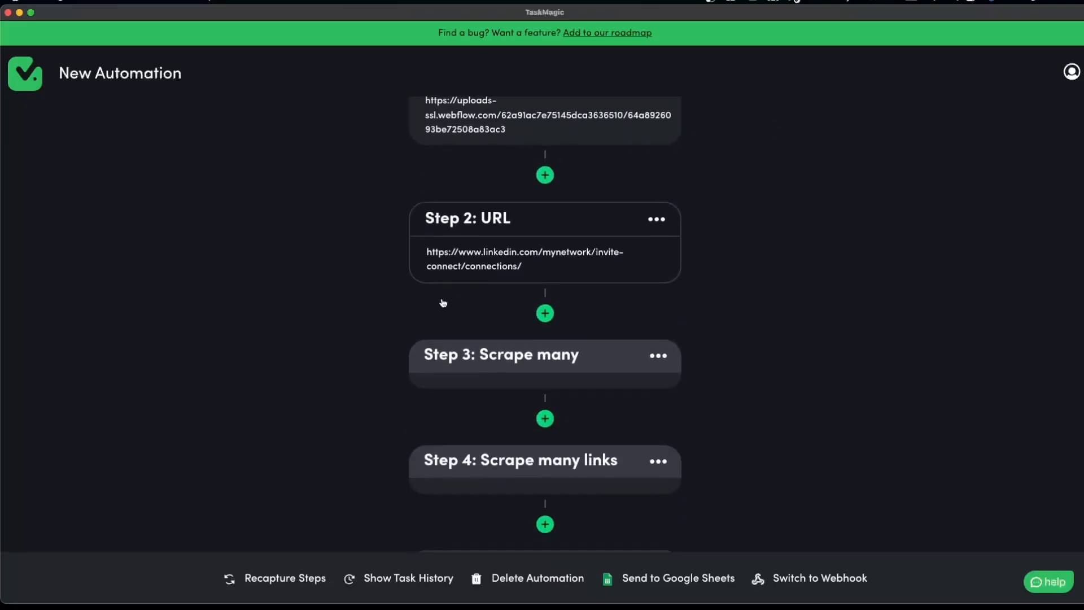
scroll(515, 281, "up", 5)
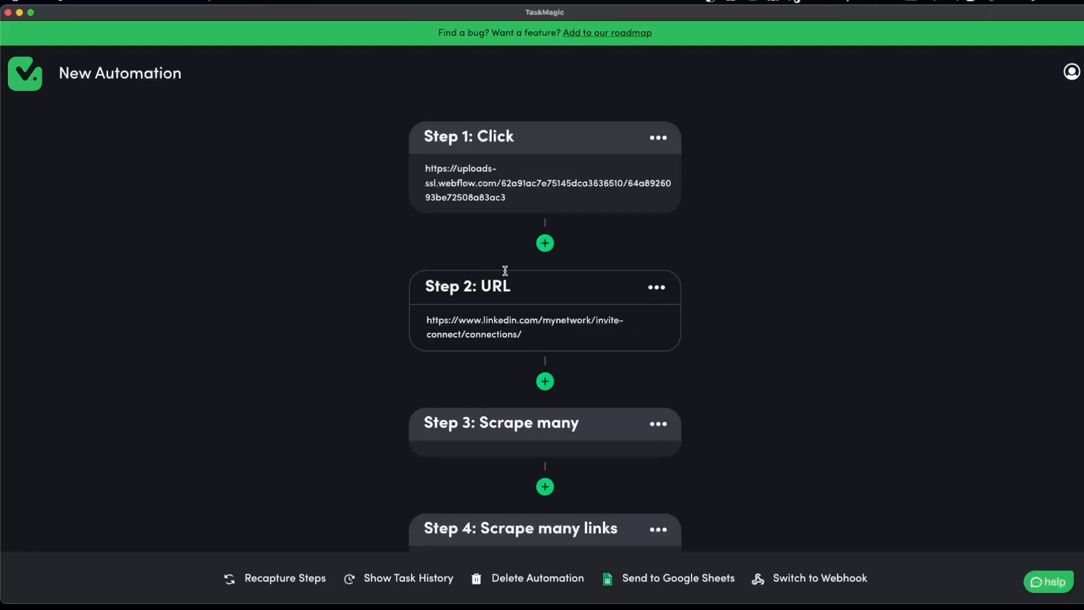
scroll(530, 262, "down", 10)
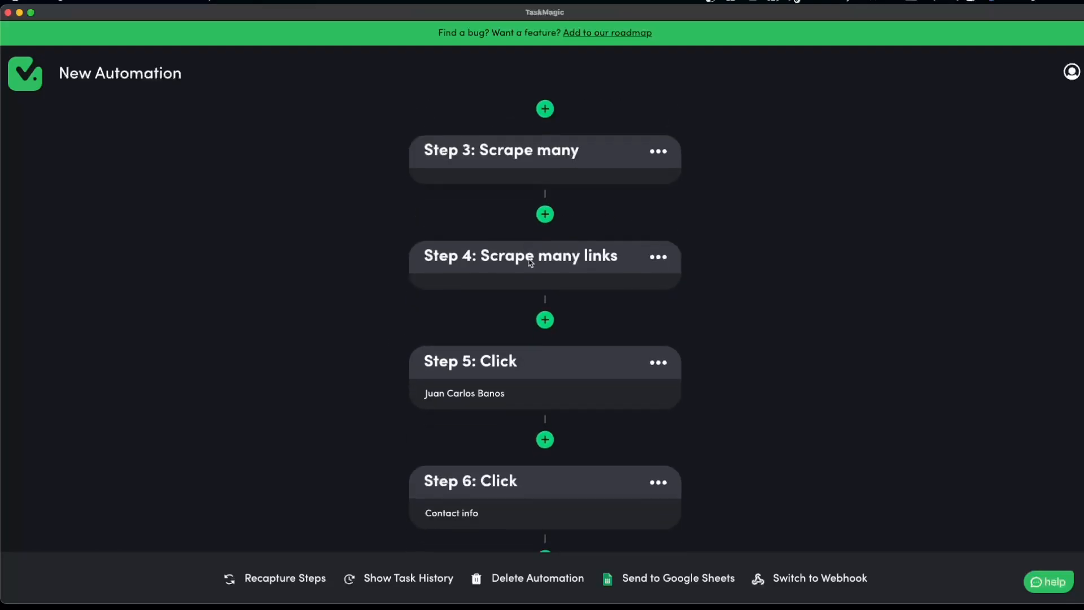
scroll(516, 262, "up", 5)
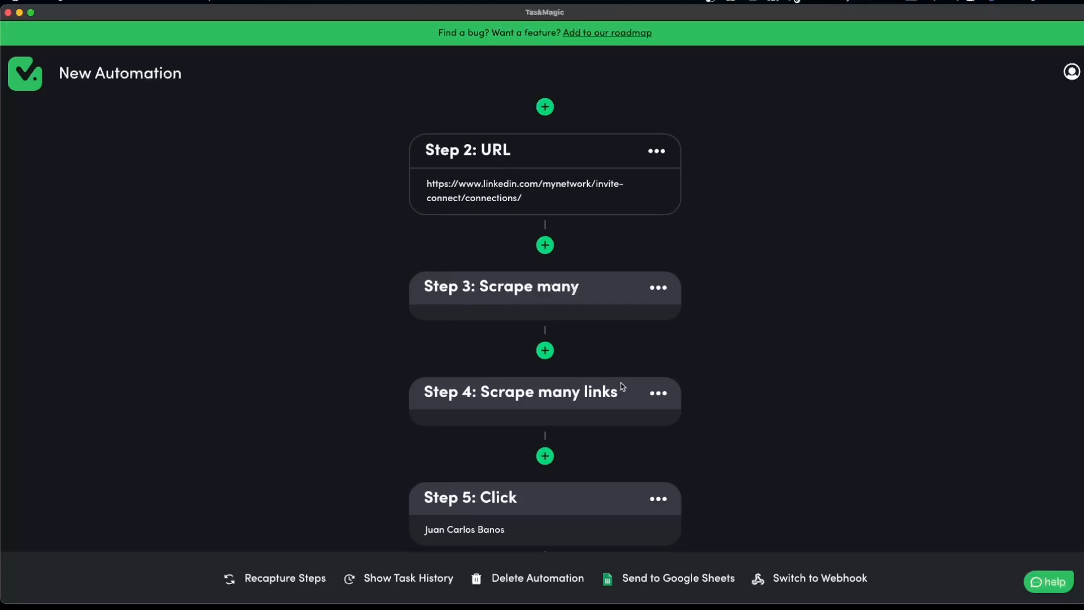
scroll(569, 338, "down", 3)
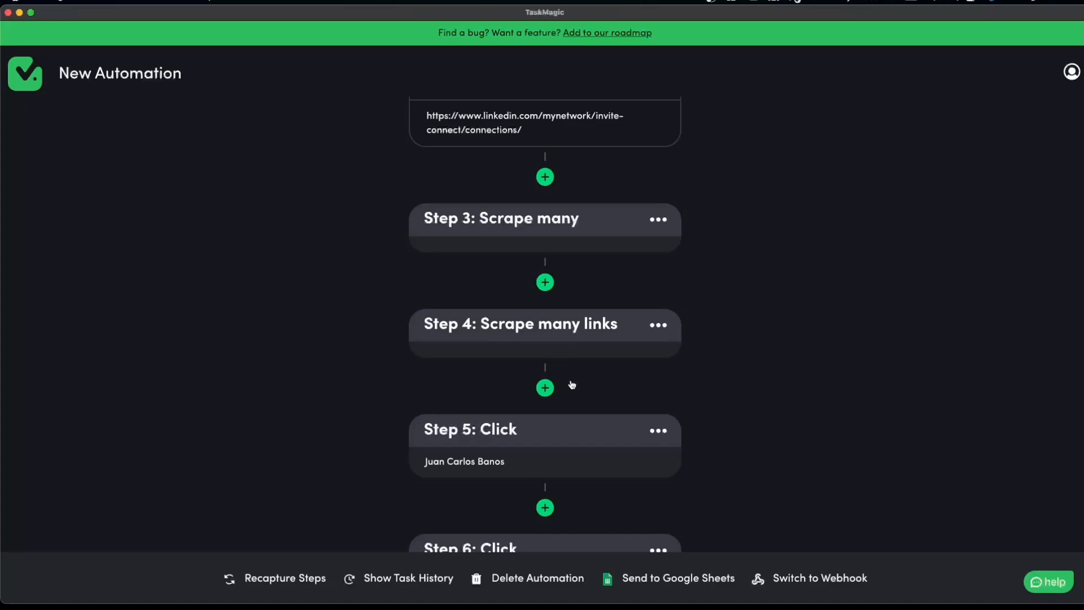
scroll(572, 386, "down", 3)
scroll(519, 346, "down", 3)
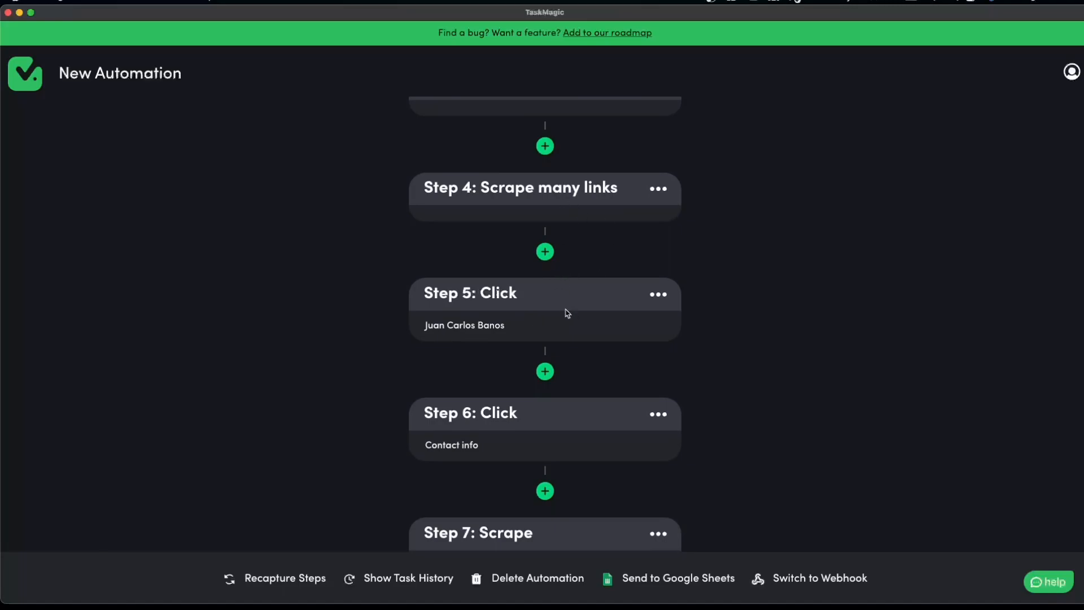
left_click(546, 252)
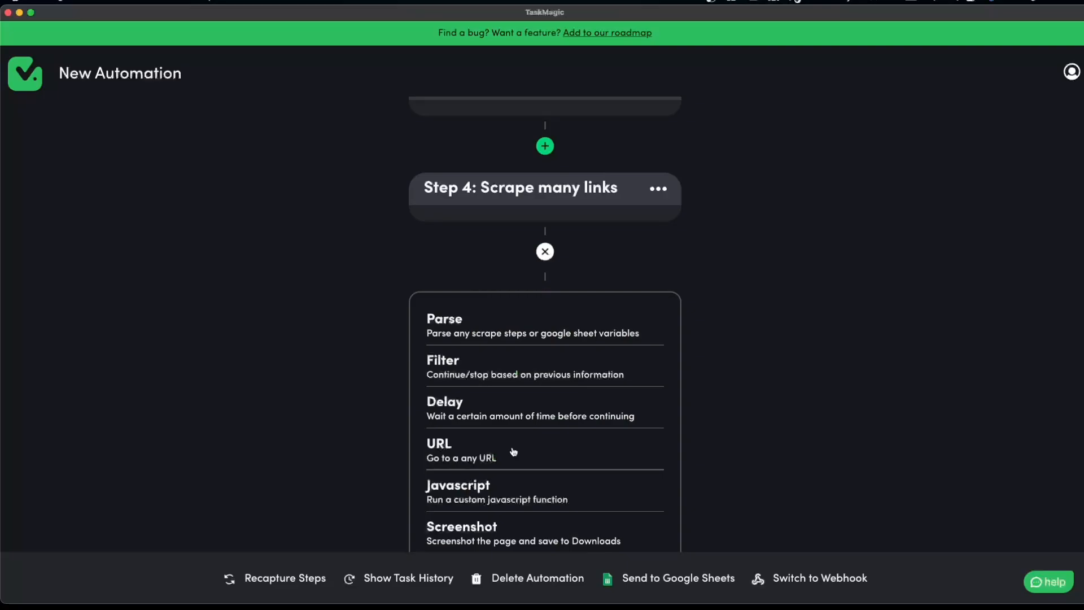
left_click(514, 452)
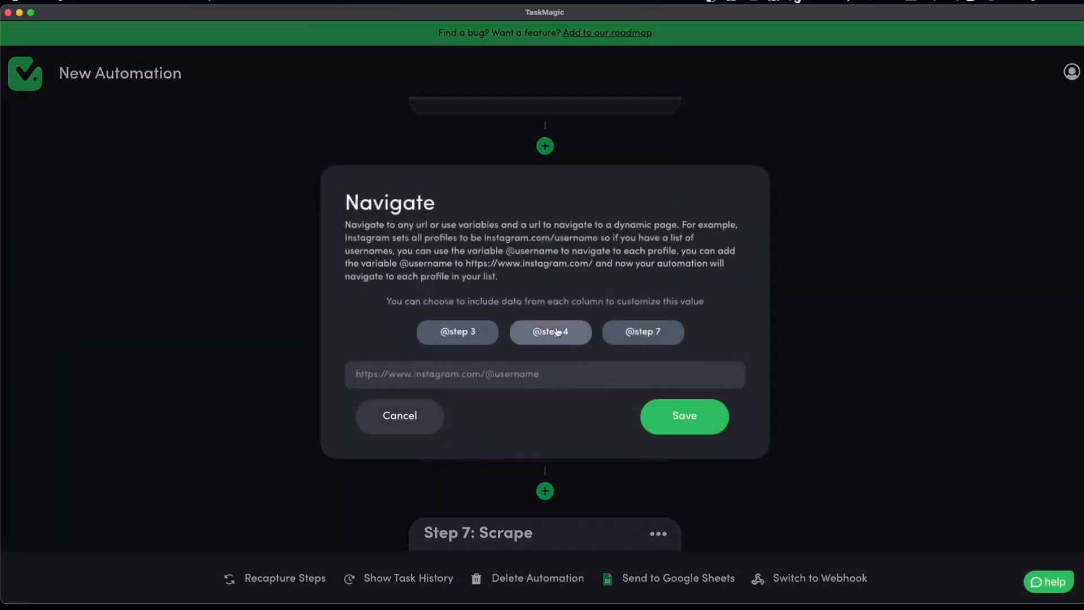
left_click(557, 332)
left_click(669, 418)
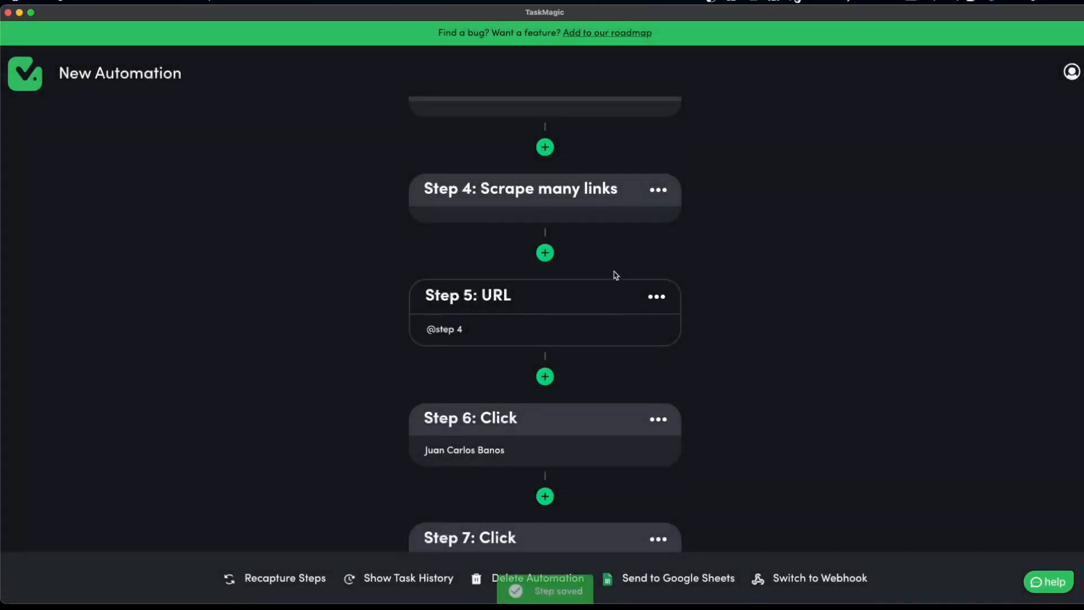
scroll(605, 299, "up", 3)
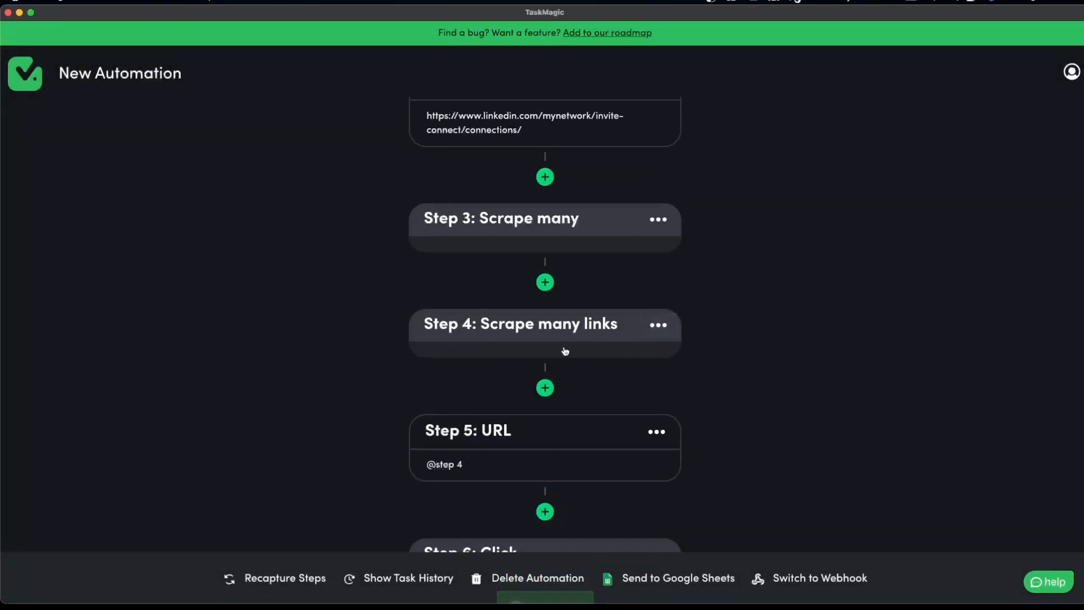
scroll(528, 238, "up", 2)
scroll(556, 341, "down", 6)
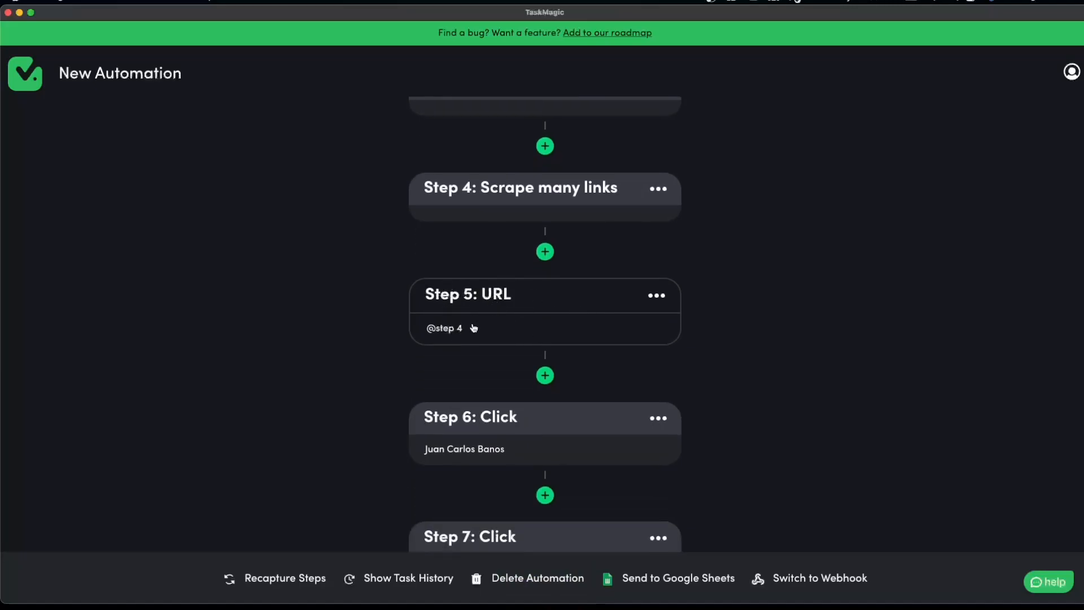
Delete Step 6, the click on one connection's name, so Contact info becomes Step 6
scroll(477, 320, "down", 2)
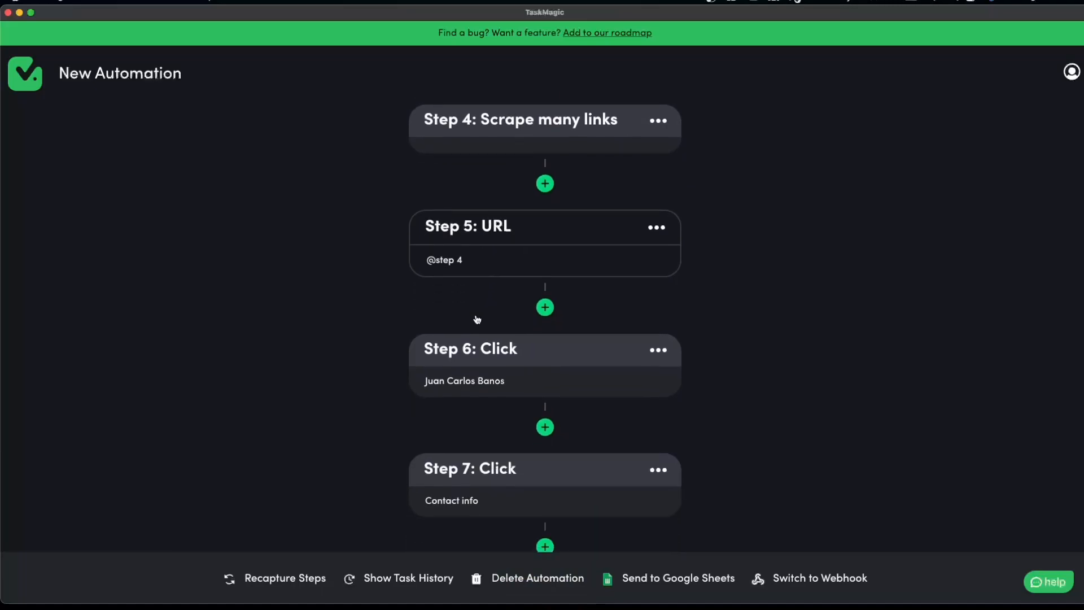
scroll(478, 320, "down", 2)
left_click(662, 284)
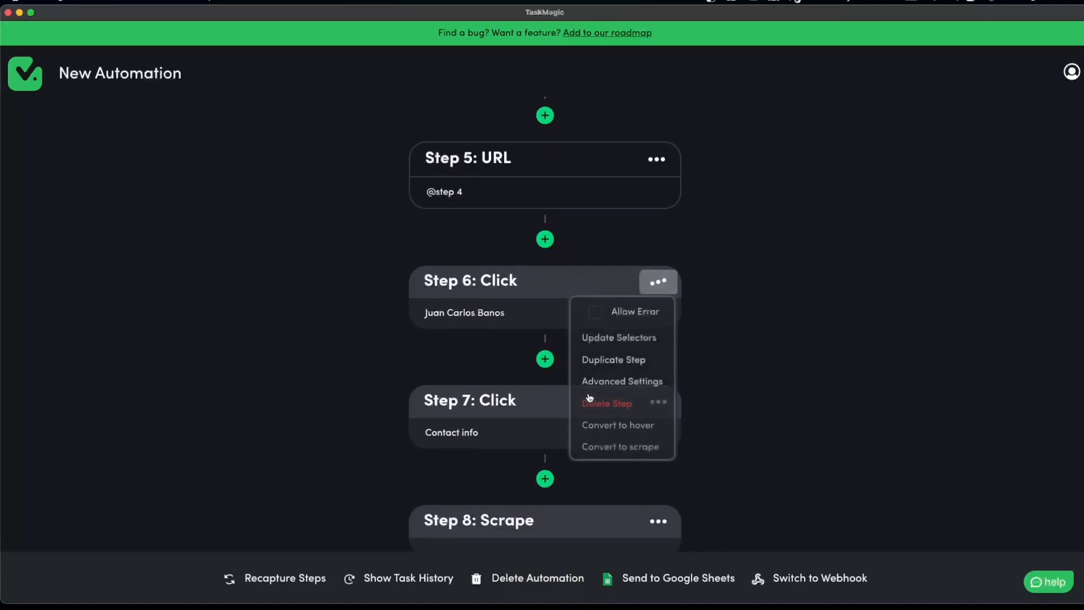
left_click(593, 403)
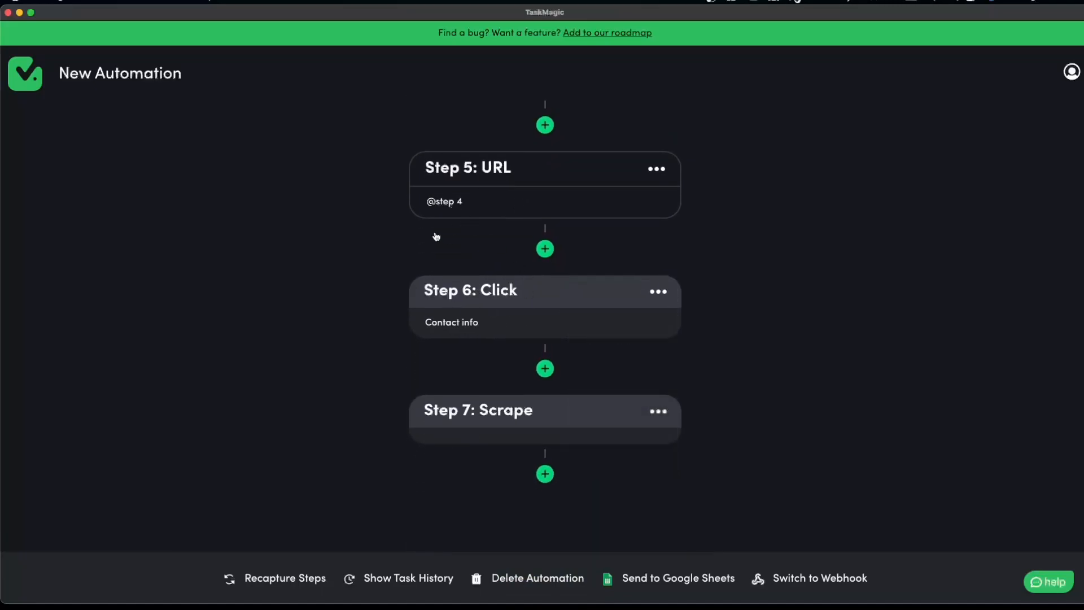
scroll(463, 215, "up", 4)
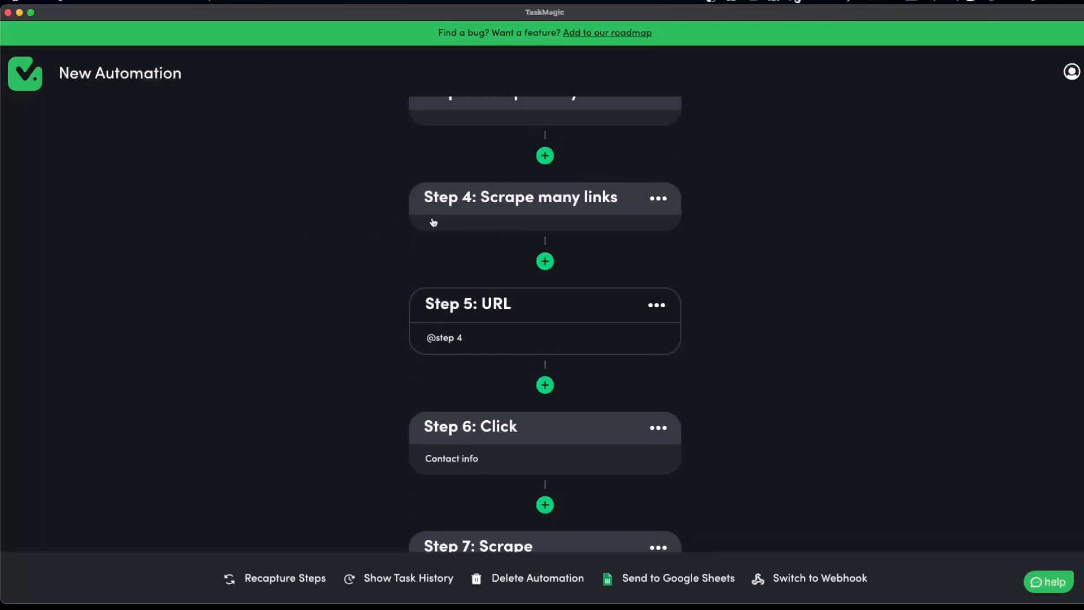
scroll(548, 284, "down", 4)
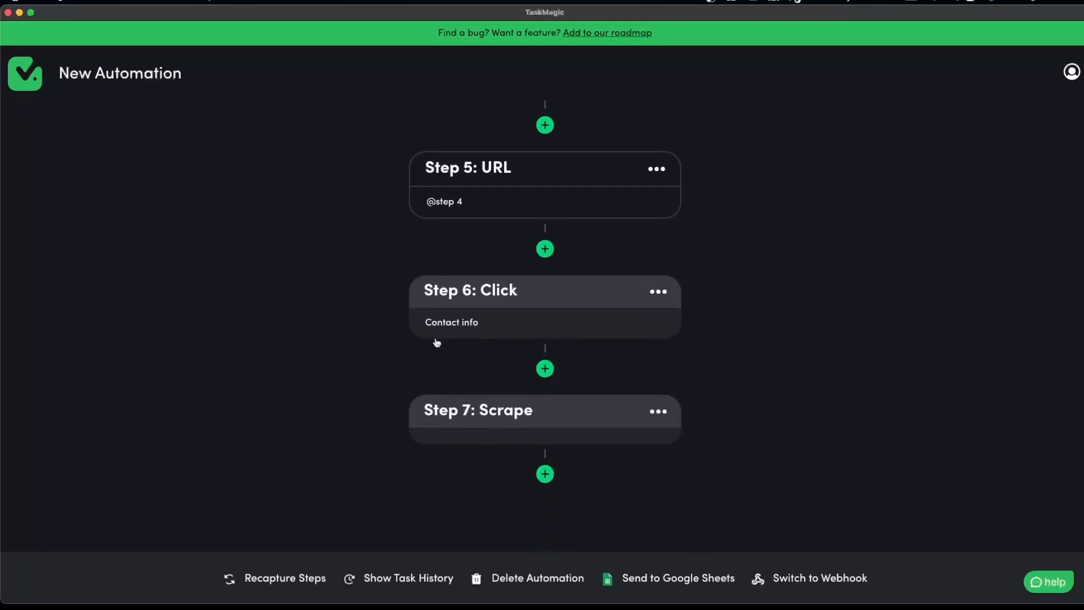
scroll(499, 413, "up", 15)
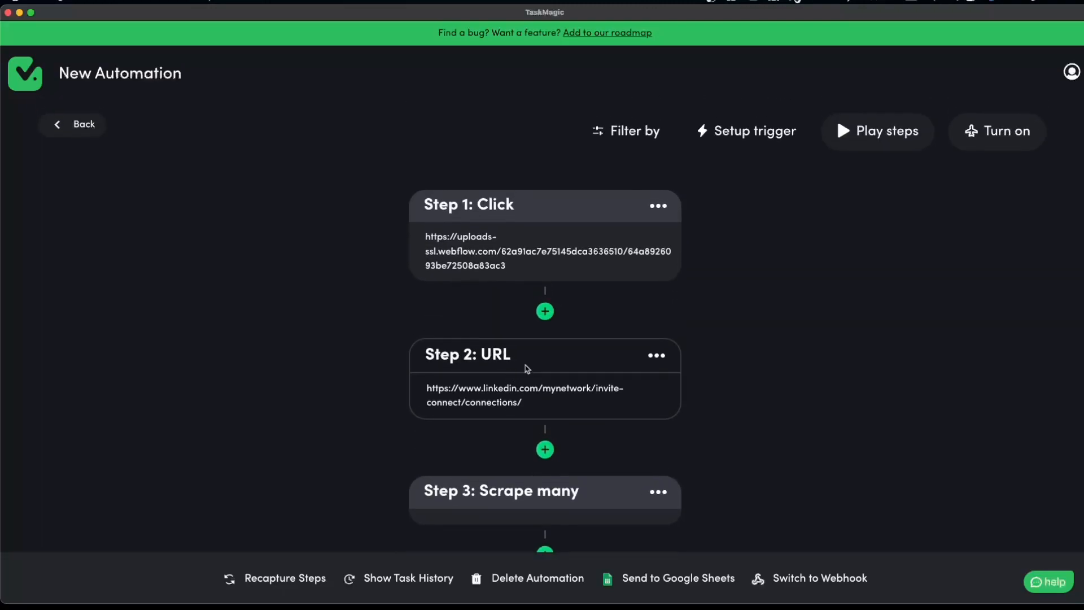
Choose a Loop trigger for the automation, skipping the Google Sheets data connection
left_click(751, 130)
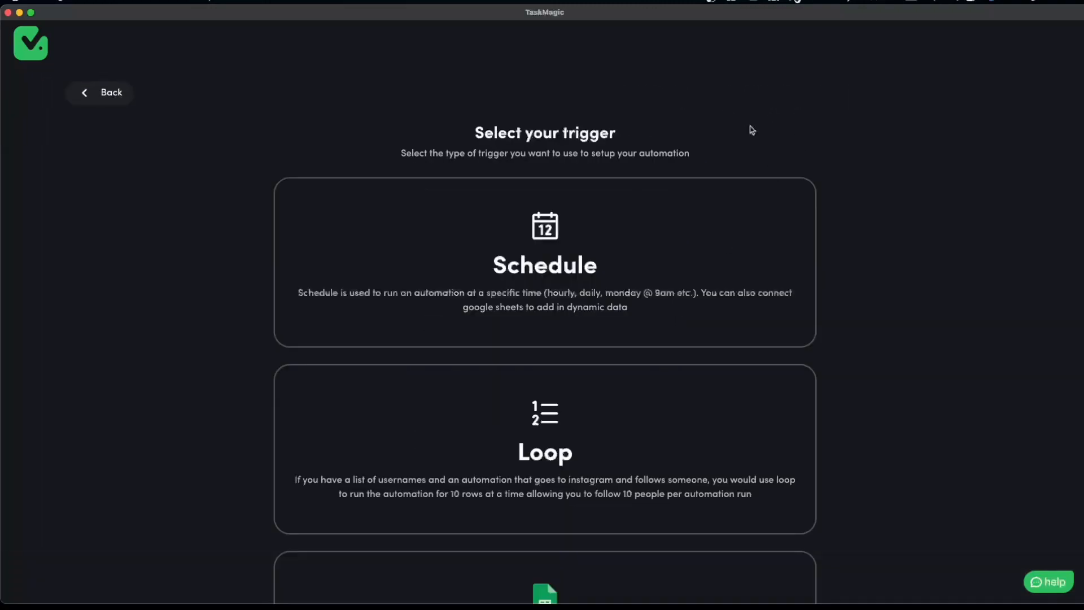
scroll(550, 307, "down", 6)
left_click(551, 277)
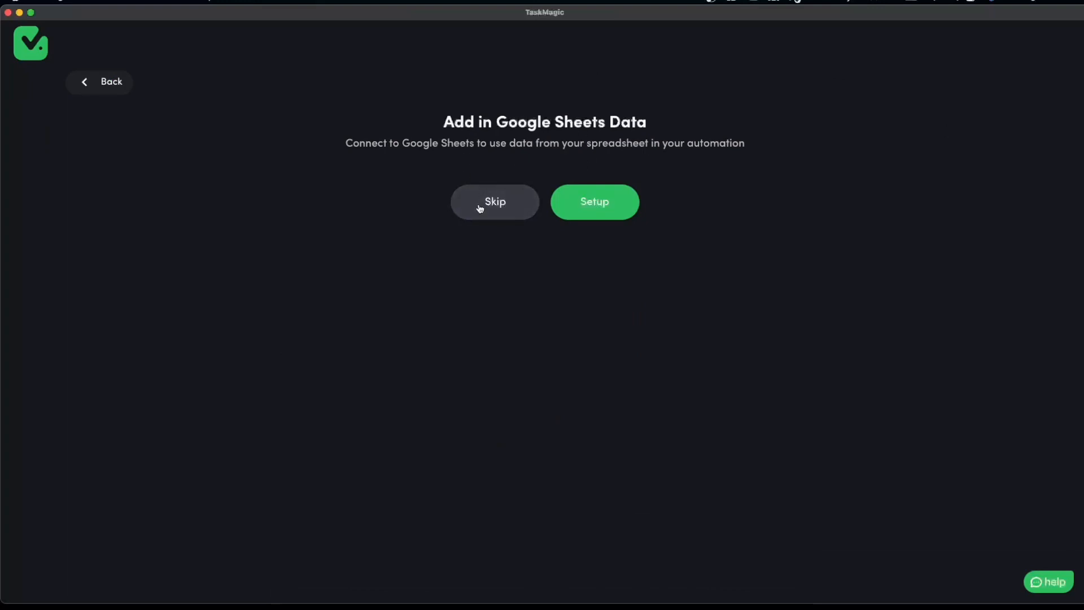
left_click_drag(453, 122, 705, 134)
left_click(705, 135)
left_click(489, 211)
Set the loop to use 5 rows per run and confirm the hourly schedule
left_click(408, 178)
type("10")
key("BackSpace")
key("BackSpace")
type("10")
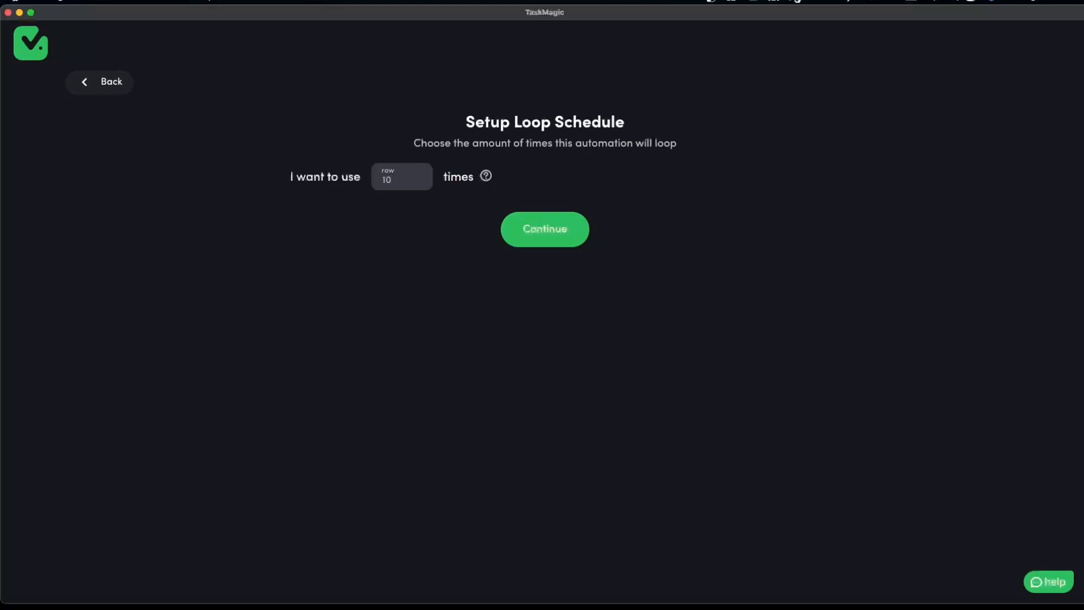
key("BackSpace")
key("BackSpace")
type("1")
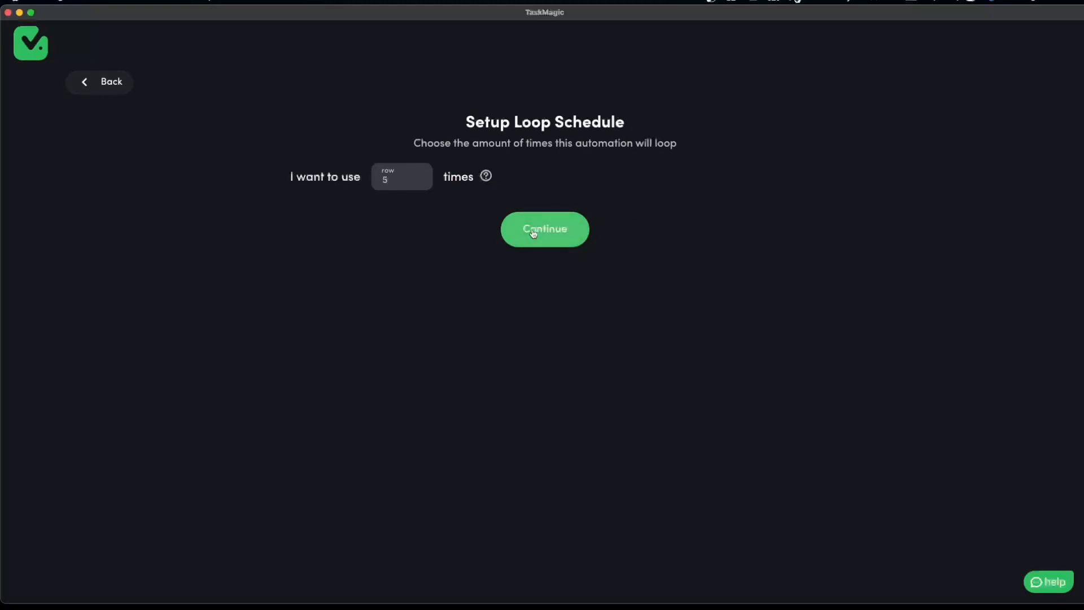
left_click(534, 230)
left_click(544, 256)
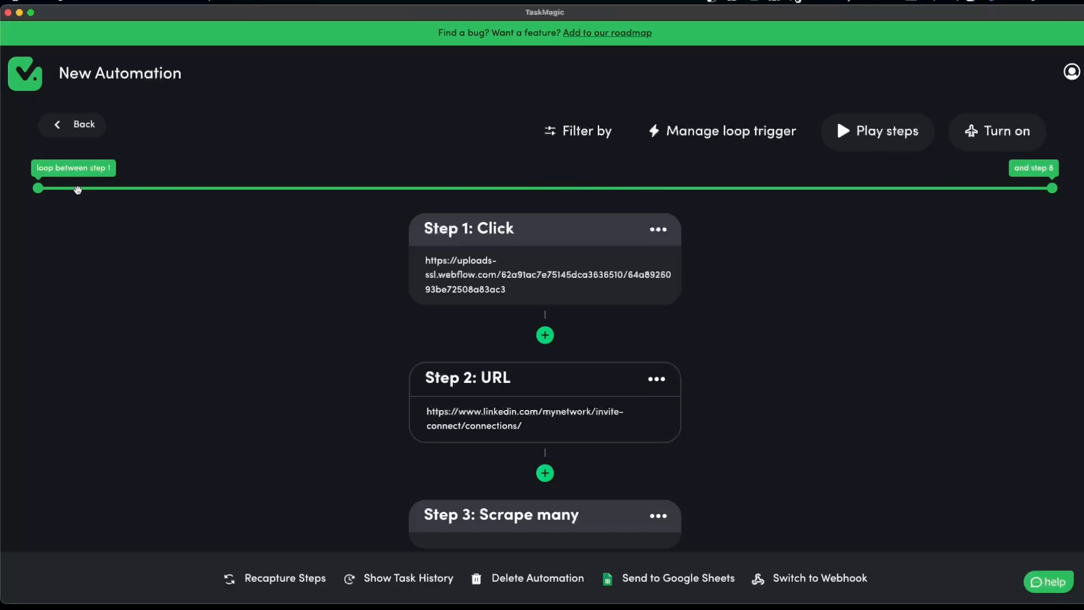
Move the loop slider's start from step 1 to step 5, keeping the end at step 7
left_click_drag(39, 187, 264, 208)
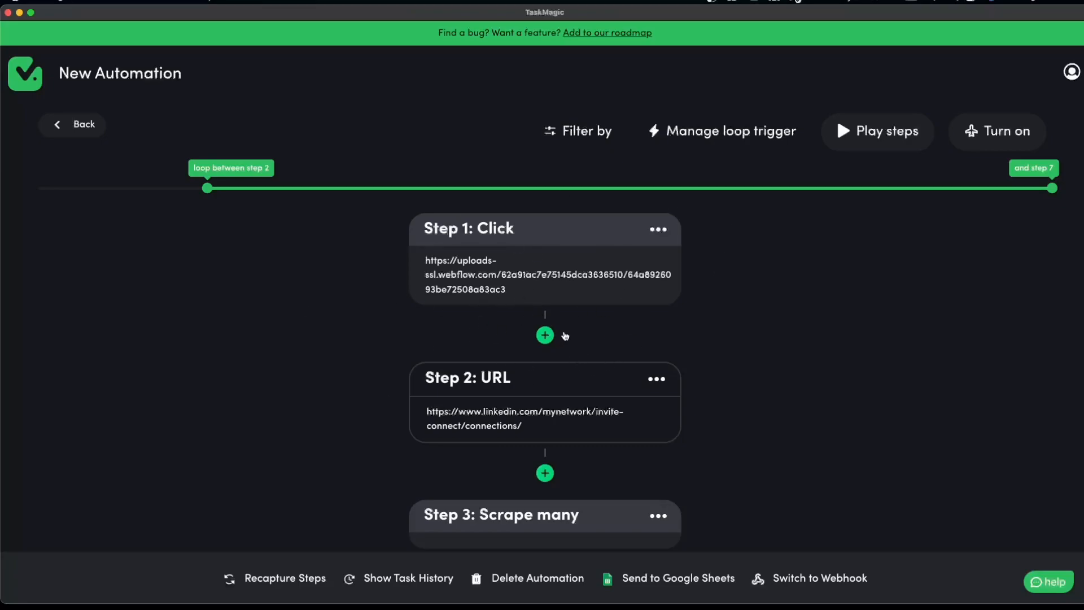
scroll(564, 337, "down", 3)
scroll(517, 284, "down", 3)
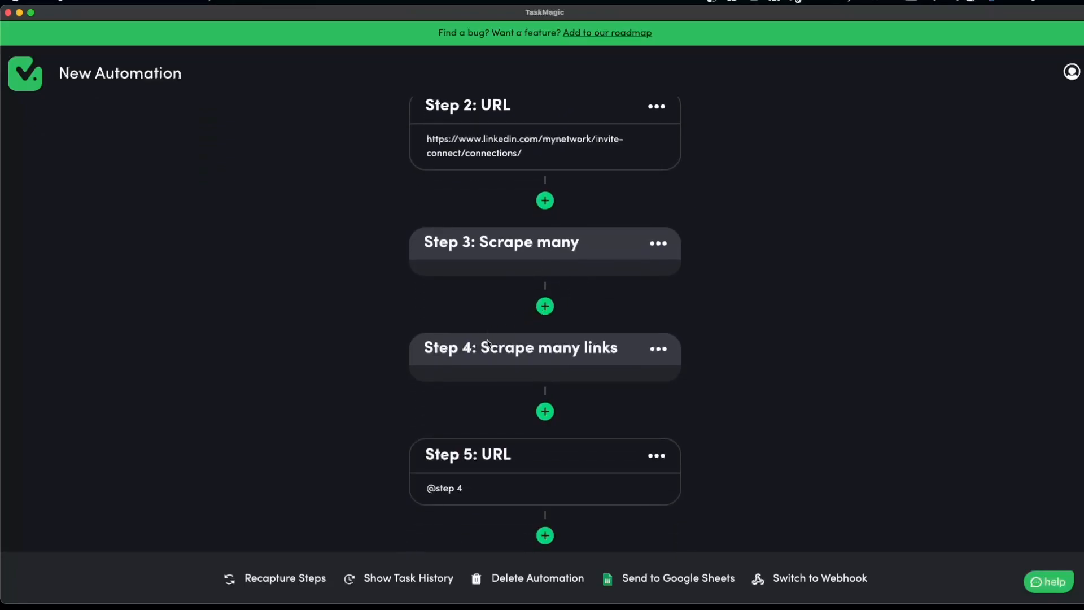
scroll(492, 361, "down", 6)
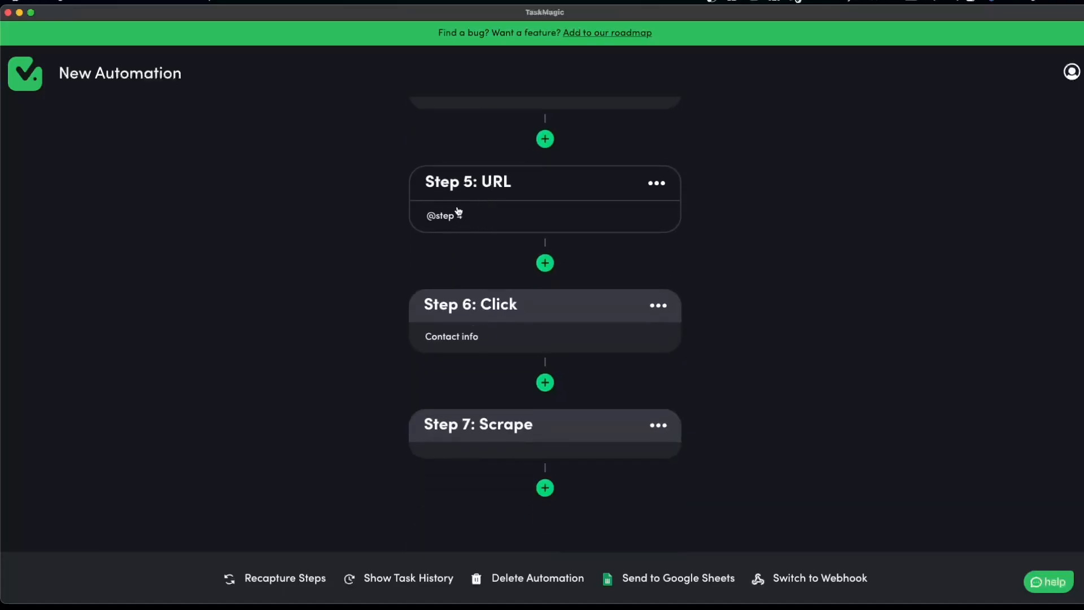
scroll(466, 254, "down", 1)
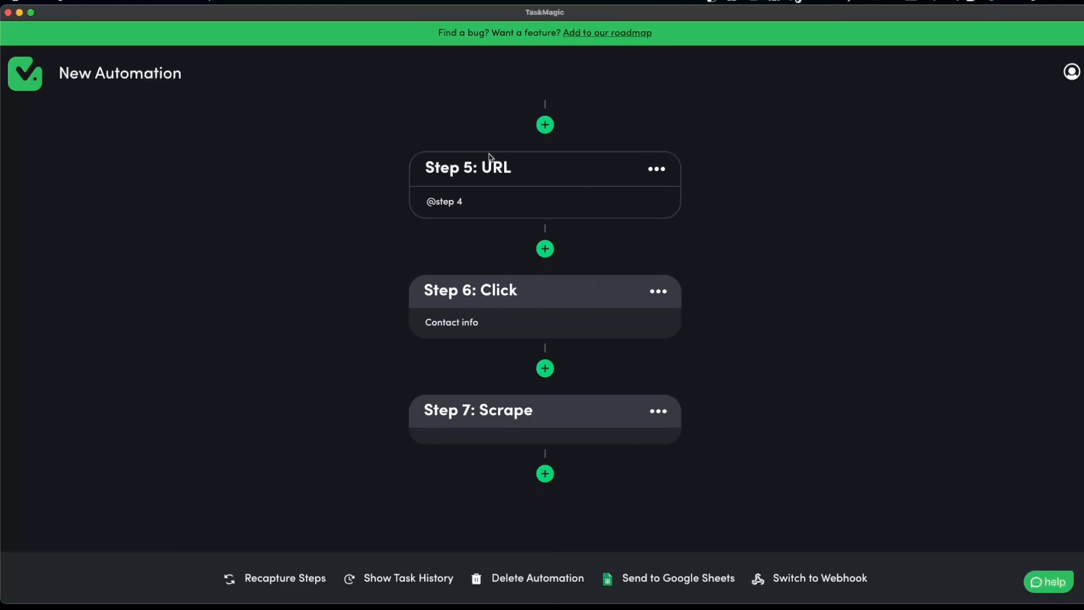
scroll(644, 299, "up", 10)
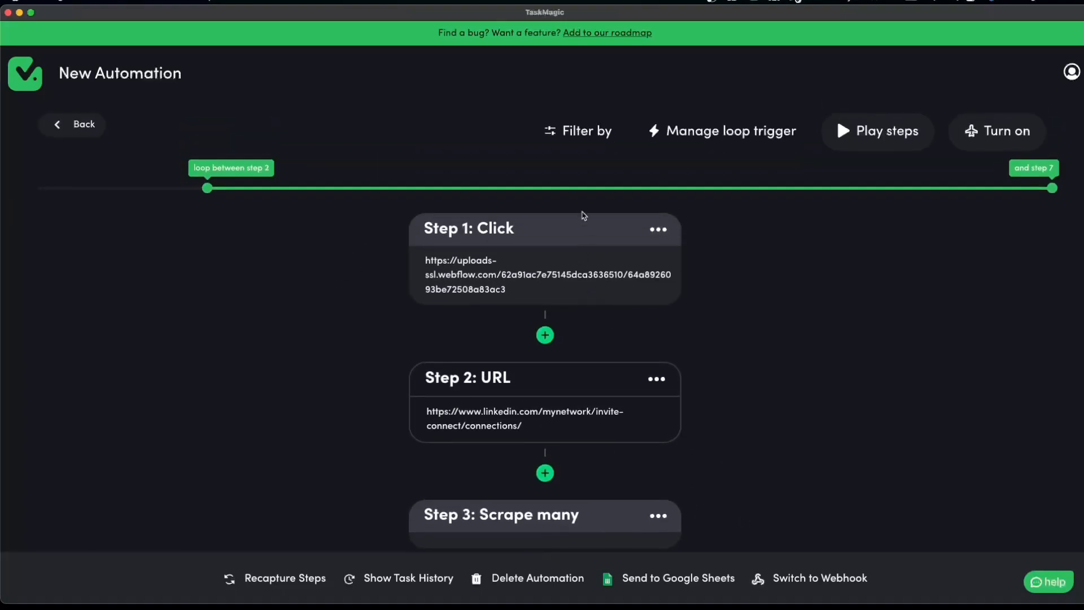
left_click_drag(563, 189, 714, 188)
scroll(895, 232, "down", 10)
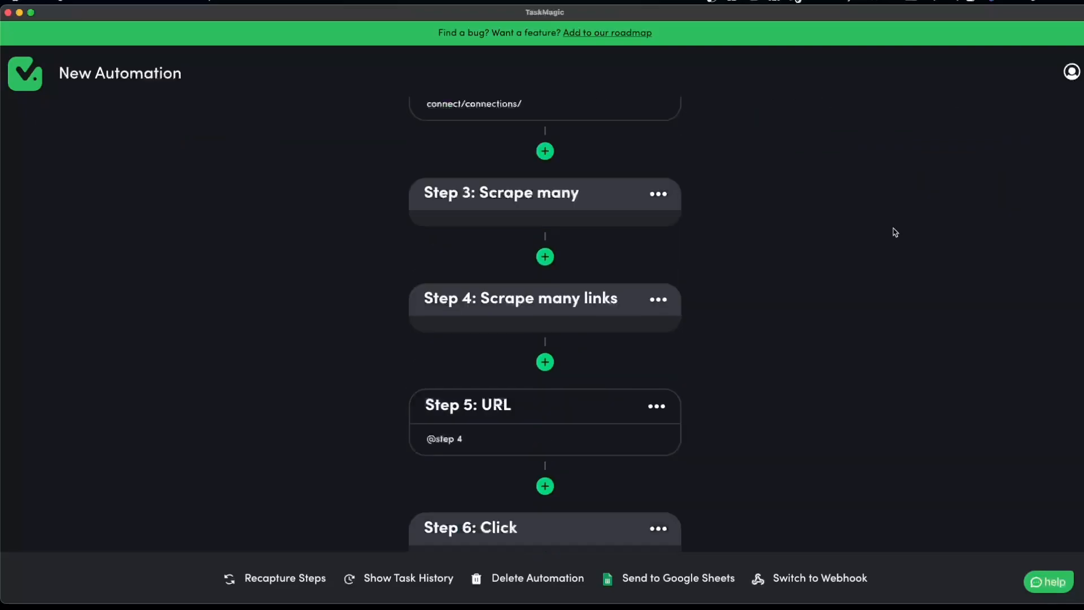
scroll(893, 232, "up", 3)
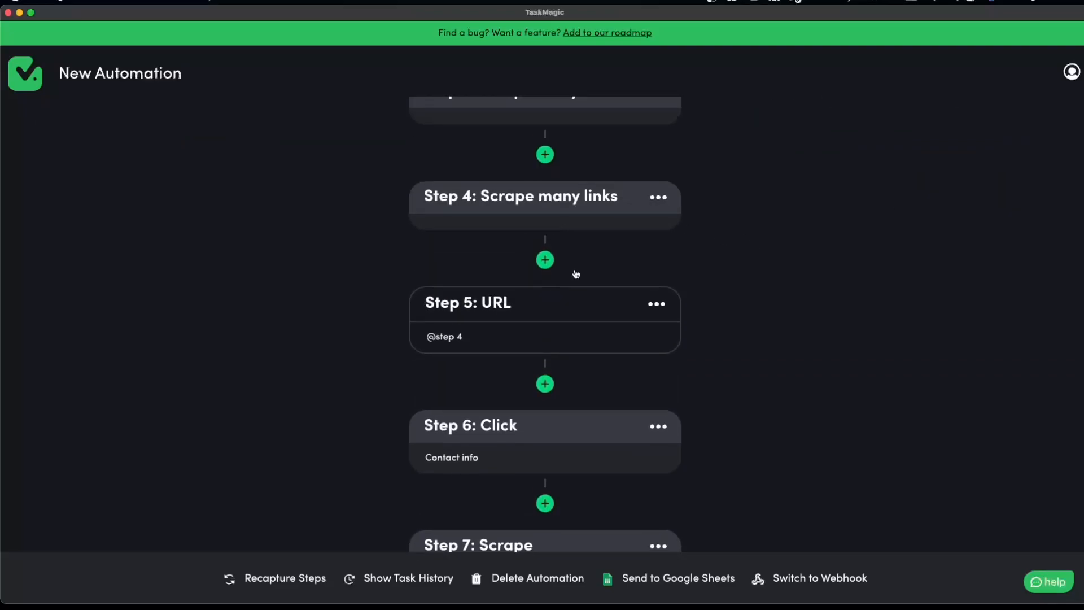
scroll(576, 273, "down", 3)
scroll(576, 273, "up", 10)
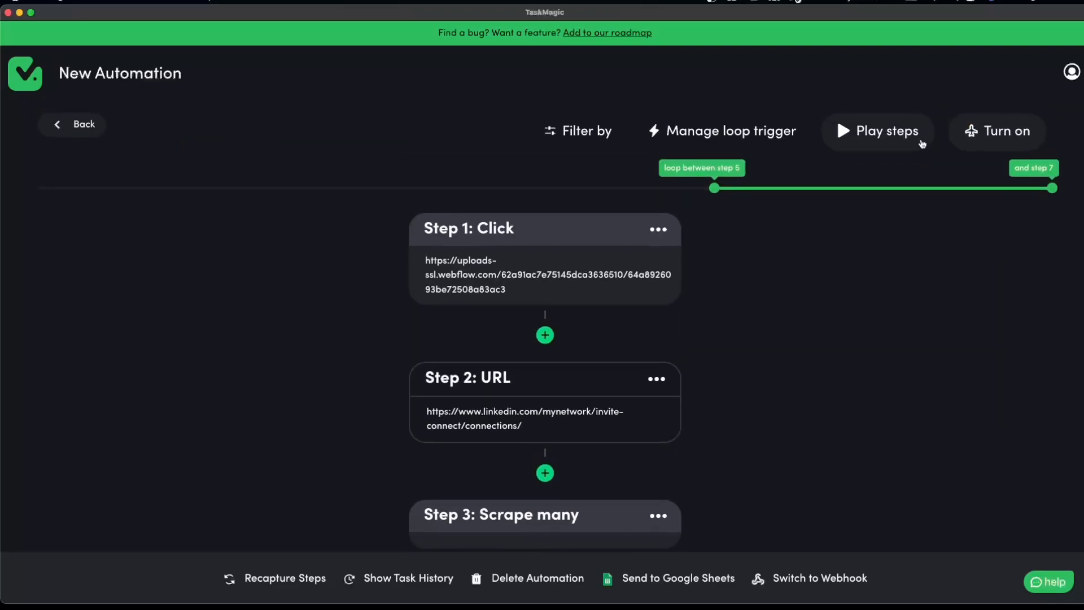
Play the steps in Chrome until the run completes in 1m 47s, closing the extra feed tab
left_click(848, 137)
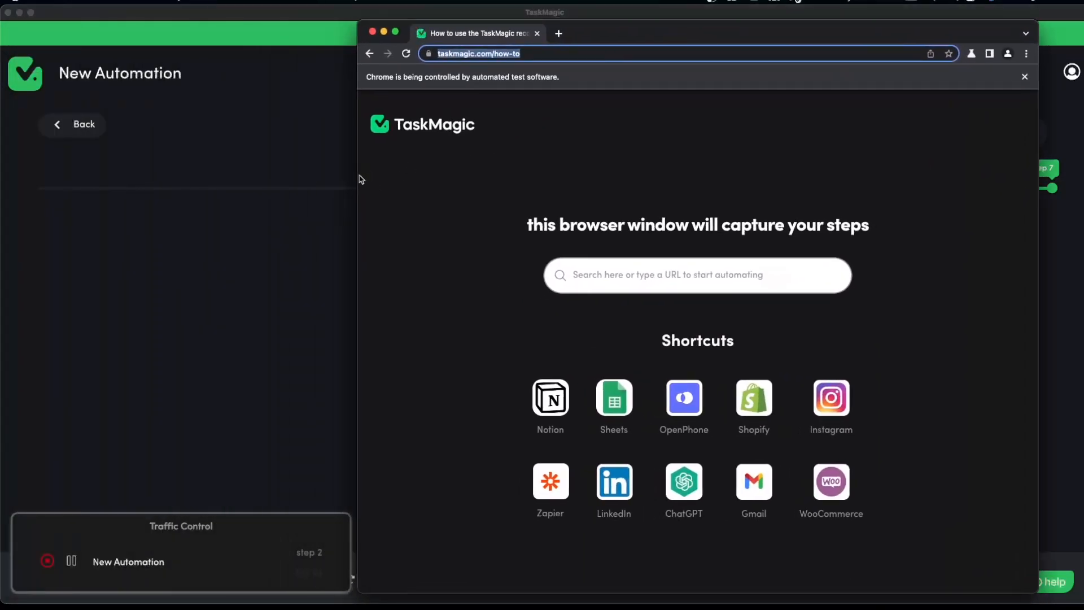
left_click_drag(358, 179, 427, 190)
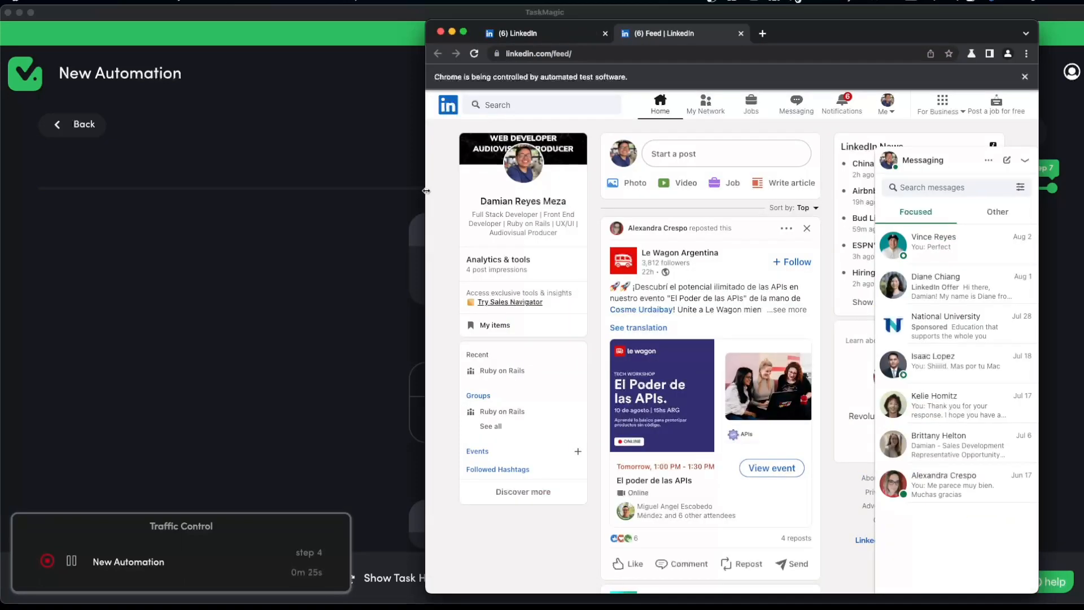
left_click(741, 34)
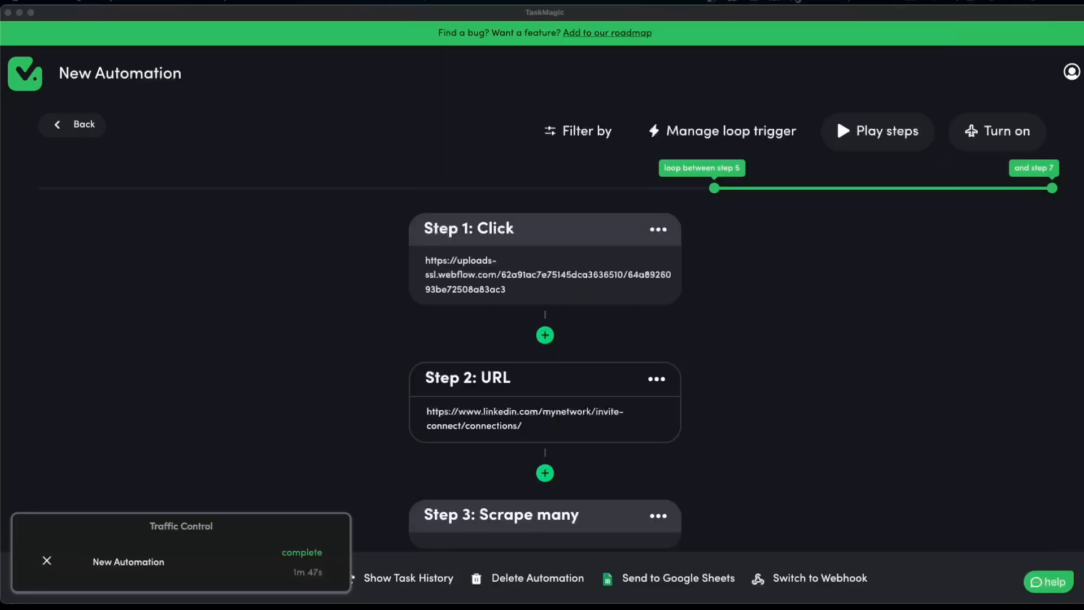
Bring the LINKEDIN INFO sheet forward and inspect the collected emails in C2:C6
left_click_drag(1083, 34, 724, 110)
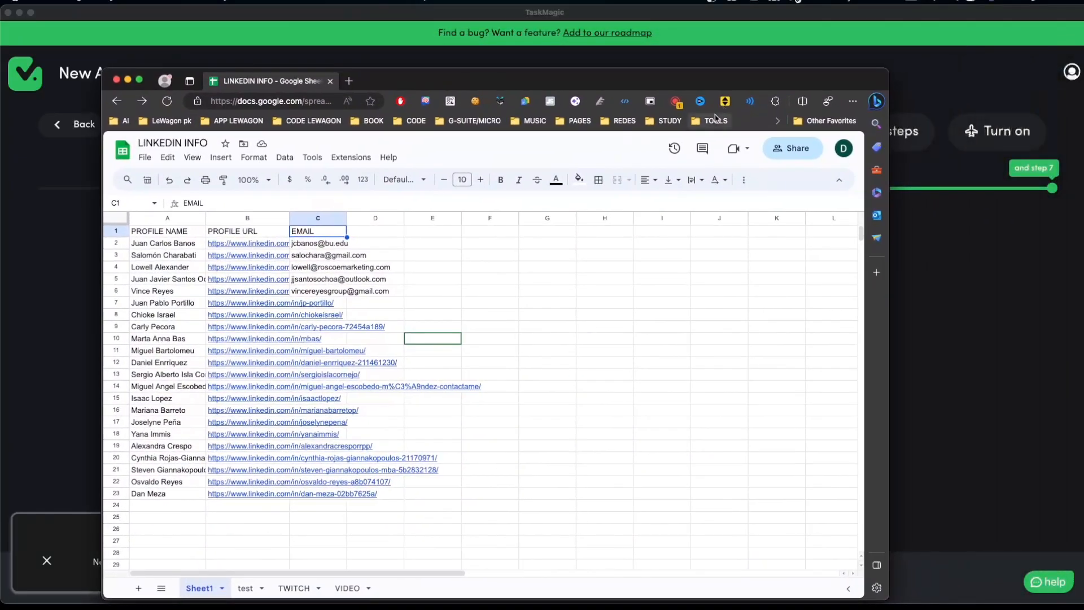
left_click(325, 291)
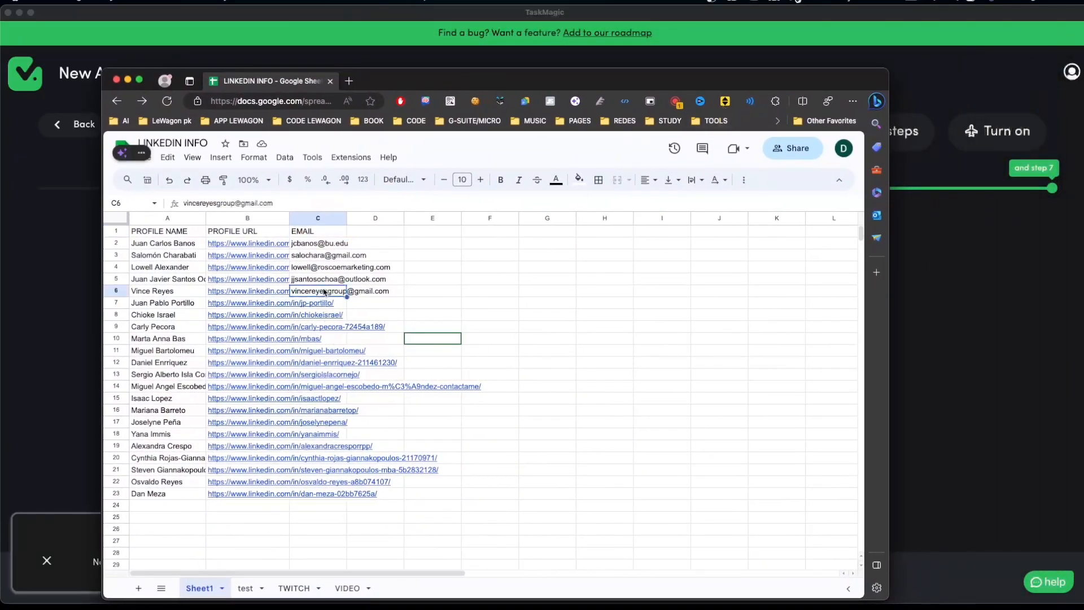
left_click(318, 249, "shift")
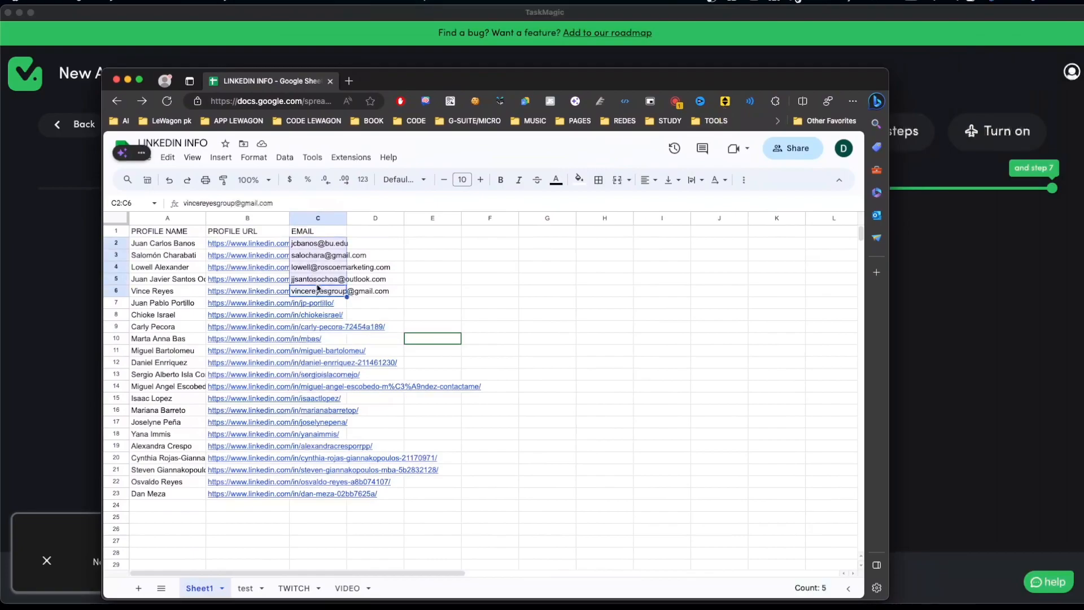
left_click(362, 269)
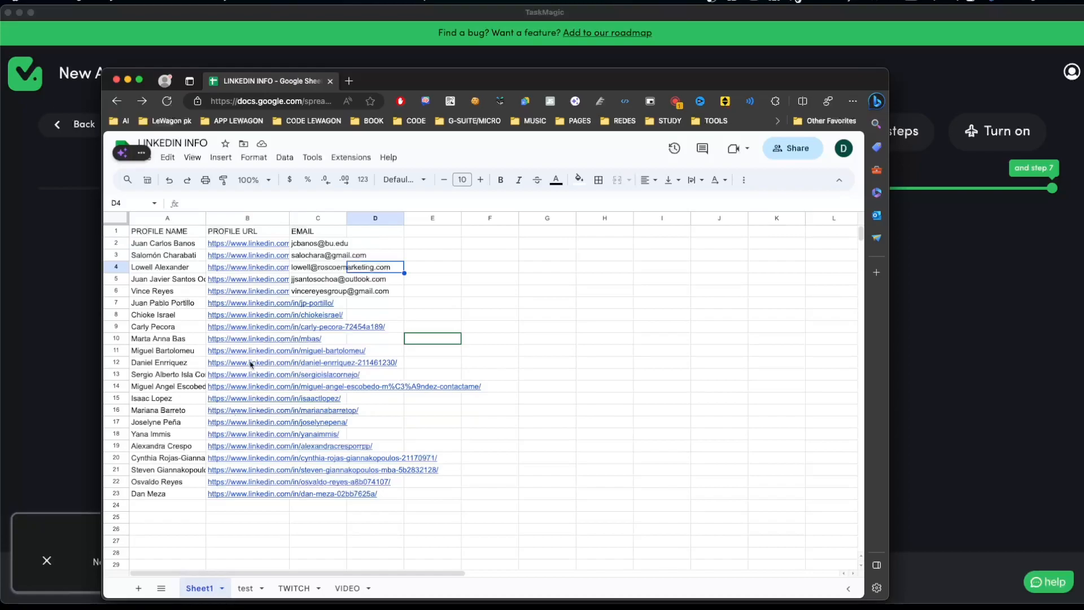
mouse_move(226, 353)
Switch back to New Automation and scroll through steps 1–7 of the list
left_click(174, 471)
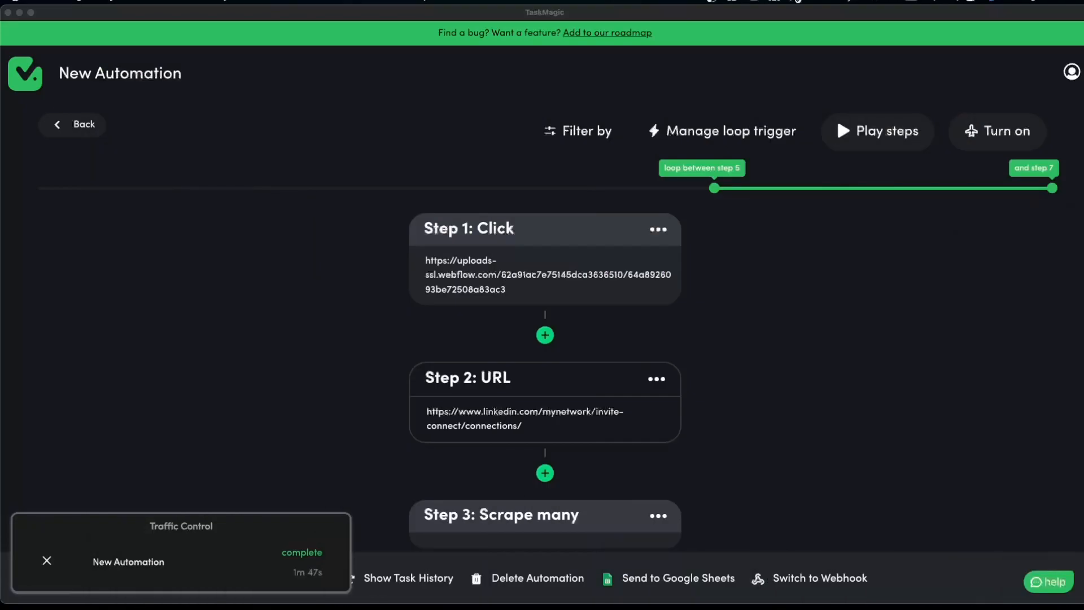
scroll(458, 376, "down", 10)
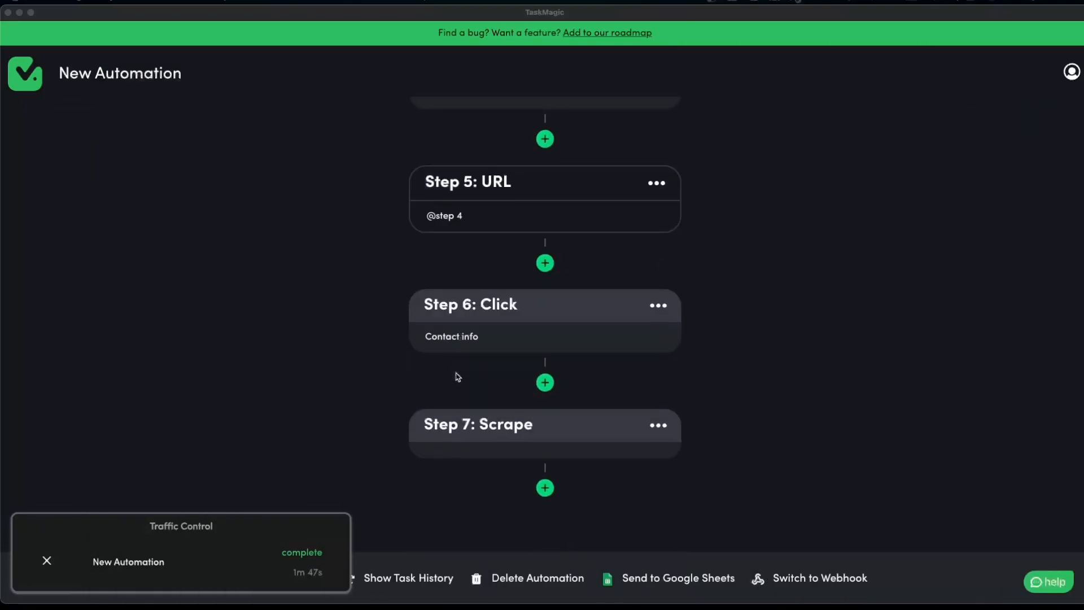
scroll(457, 377, "up", 10)
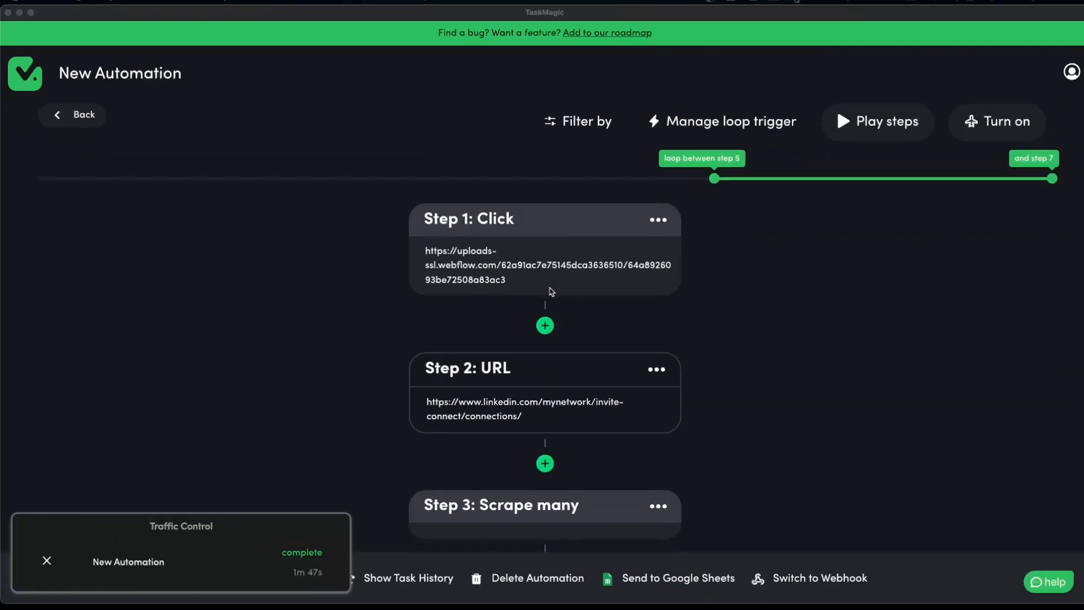
scroll(574, 302, "down", 3)
scroll(543, 276, "up", 3)
scroll(633, 340, "down", 6)
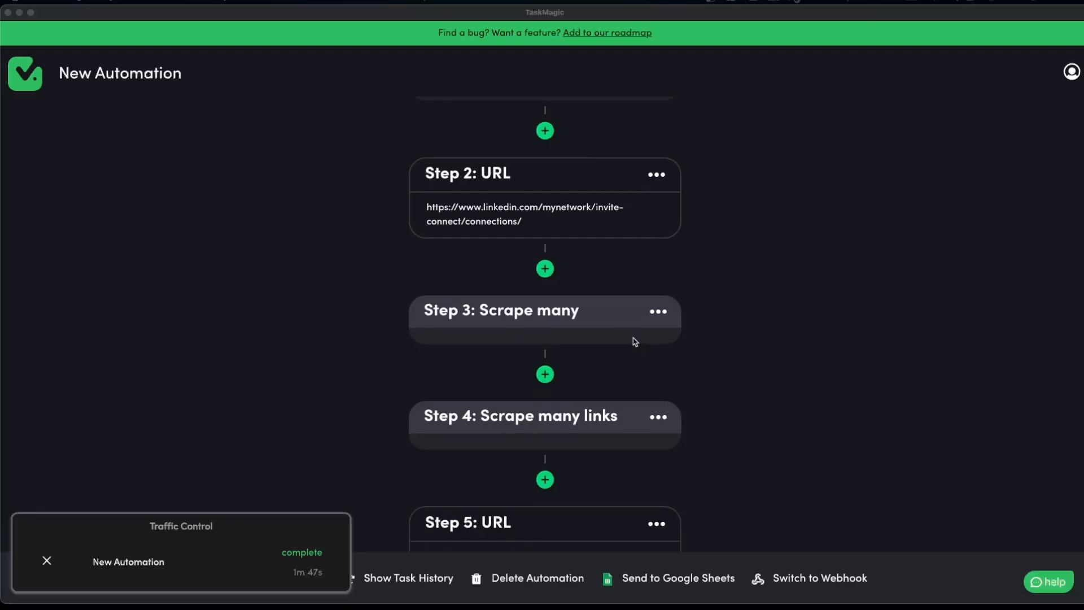
scroll(607, 344, "up", 5)
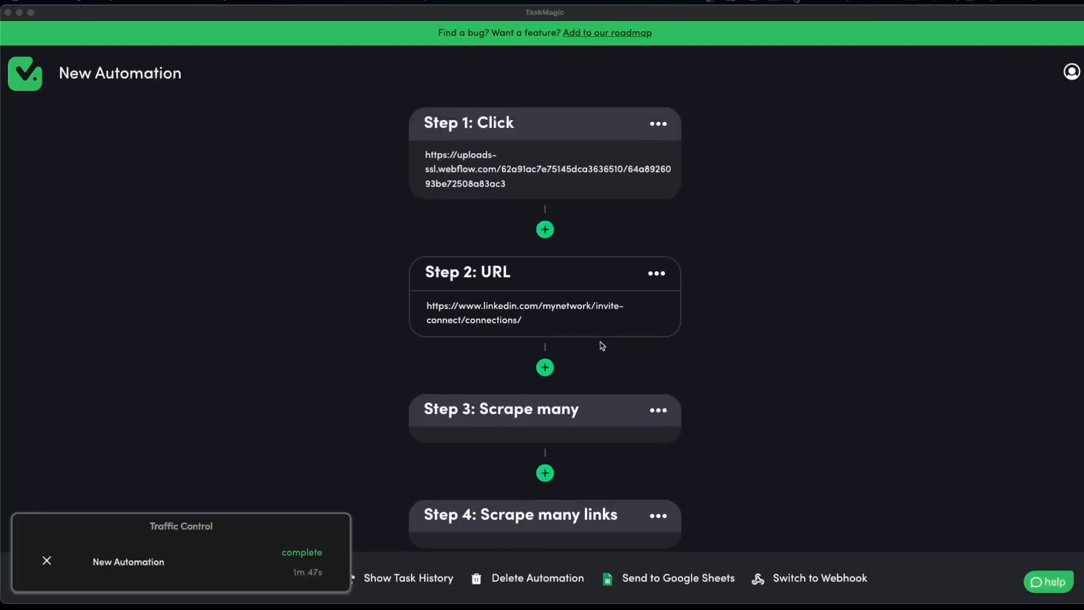